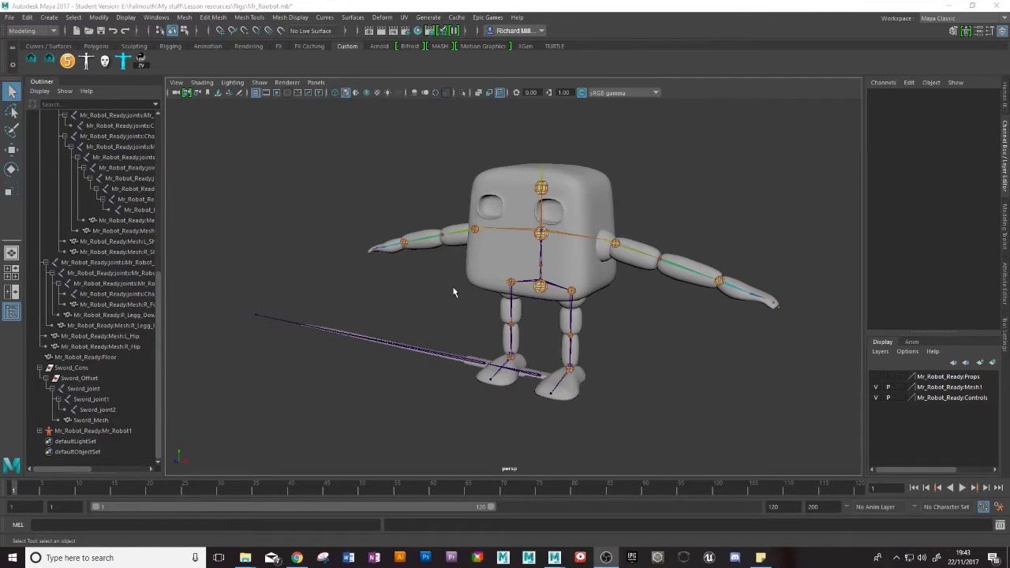
- Collapse the robot's hips joint hierarchy and the Sword_joint branch in the scene hierarchy
left_click_drag(453, 292, 474, 281, "alt")
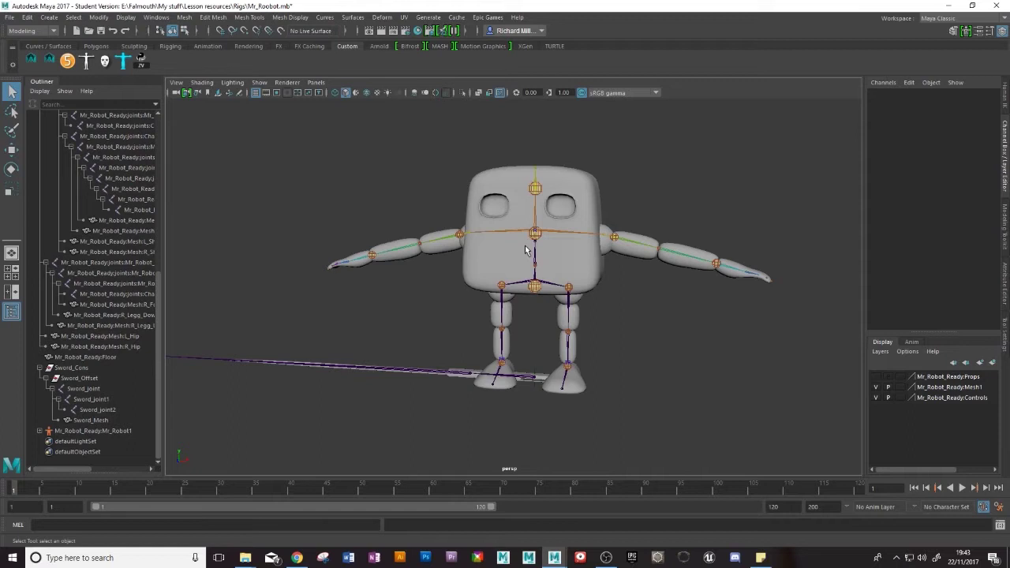
left_click_drag(533, 289, 545, 386, "alt")
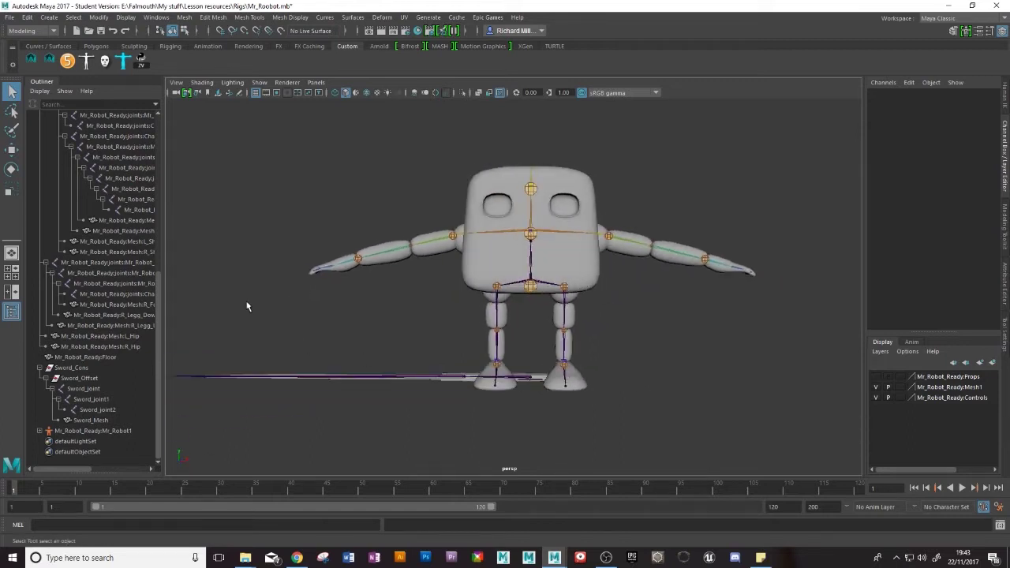
left_click_drag(158, 309, 156, 139)
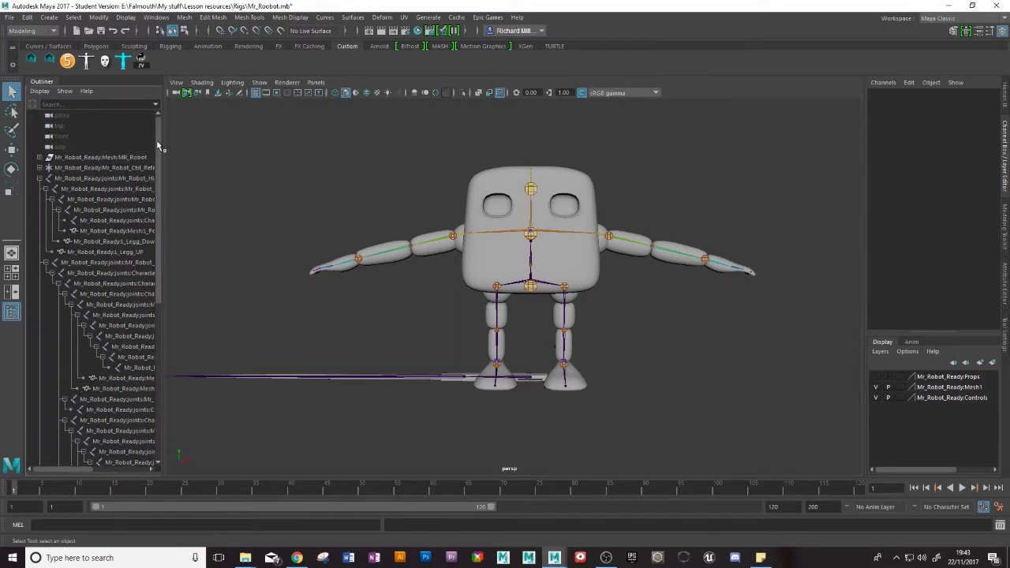
left_click(40, 179)
mouse_move(466, 384)
left_mouse_down("alt")
mouse_move(473, 401)
mouse_move(450, 387)
left_mouse_up("alt")
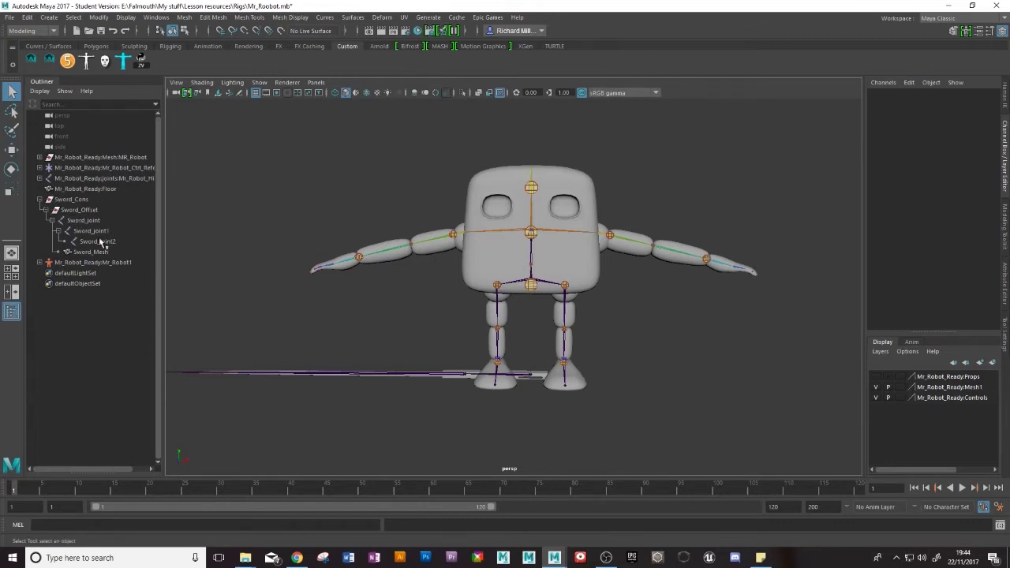
left_click(52, 220)
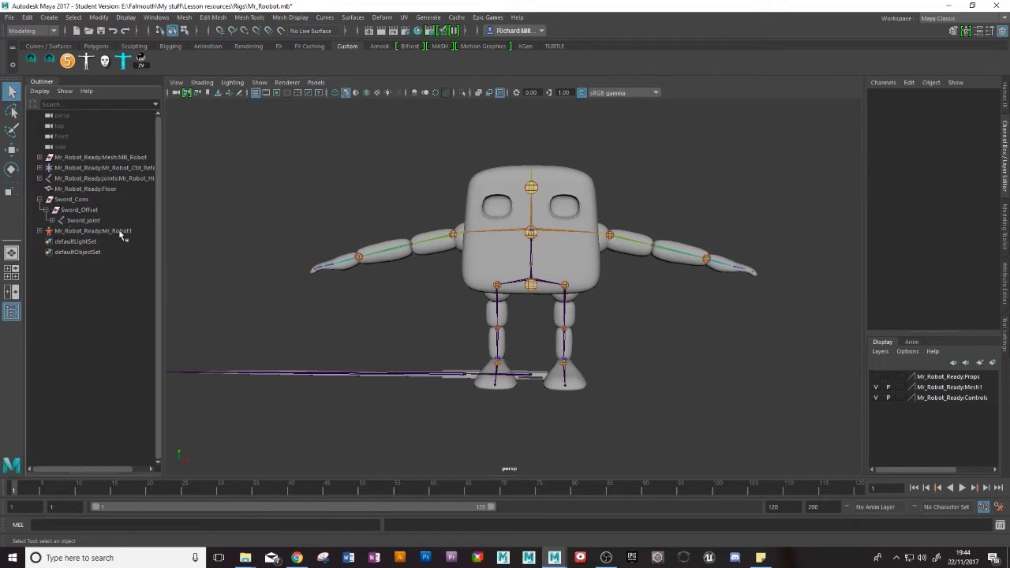
- Move Sword_Cons up beside the robot's body and rotate it to about -19, -114 and -71 degrees in X, Y and Z
left_click(76, 202)
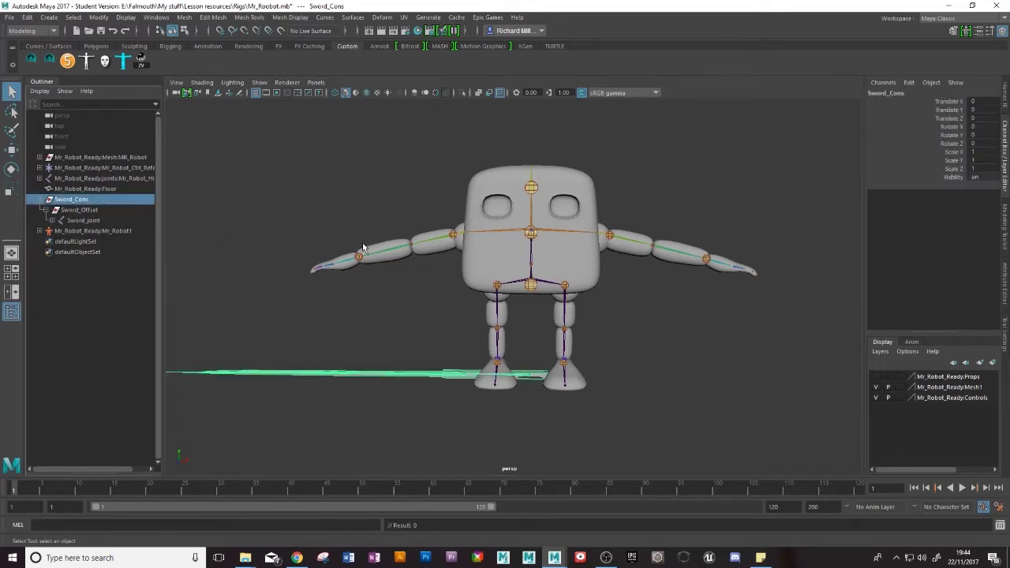
key("w")
left_click_drag(588, 402, 702, 234, "alt")
left_click_drag(688, 289, 589, 288, "alt")
key("e")
left_click_drag(586, 347, 636, 315, "alt")
middle_click_drag(700, 316, 589, 374, "alt")
left_click_drag(589, 374, 447, 349, "alt")
key("w")
key("e")
key("w")
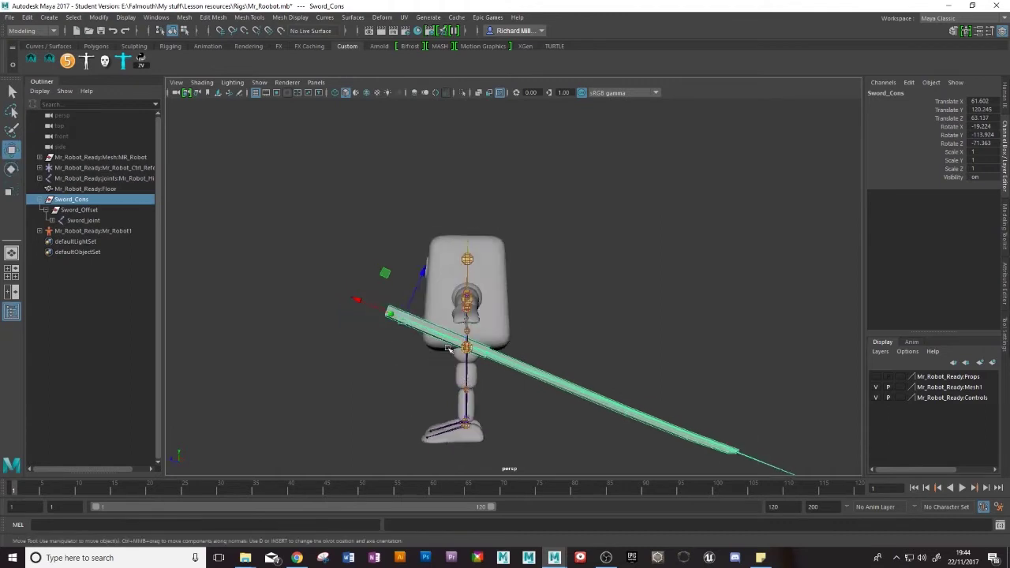
left_click_drag(387, 274, 553, 259)
middle_click_drag(552, 261, 583, 227, "alt")
- Select the hips effector in the HumanIK character controls and set a key for it at frame 1
left_click(1005, 89)
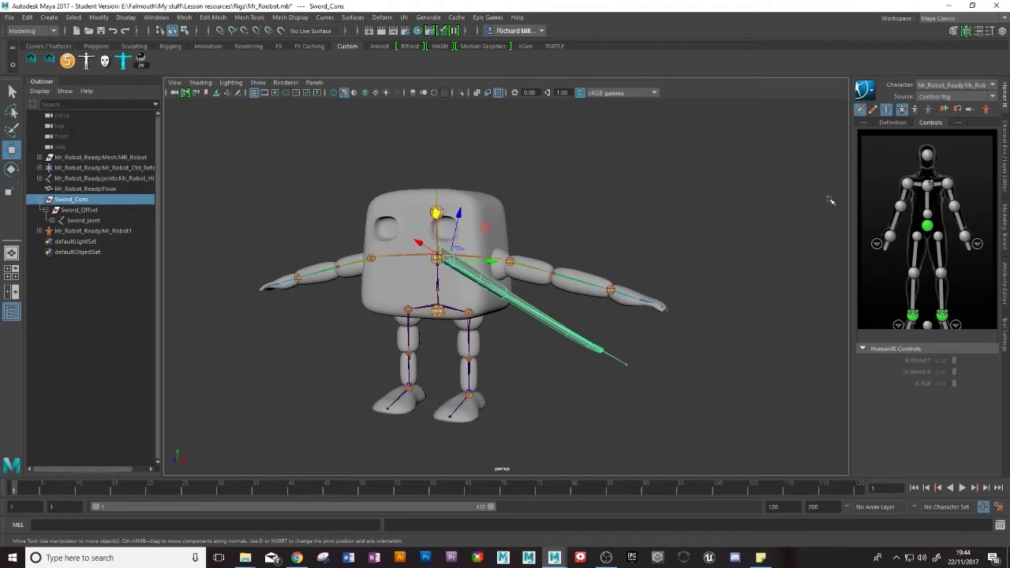
left_click_drag(793, 212, 703, 183, "alt")
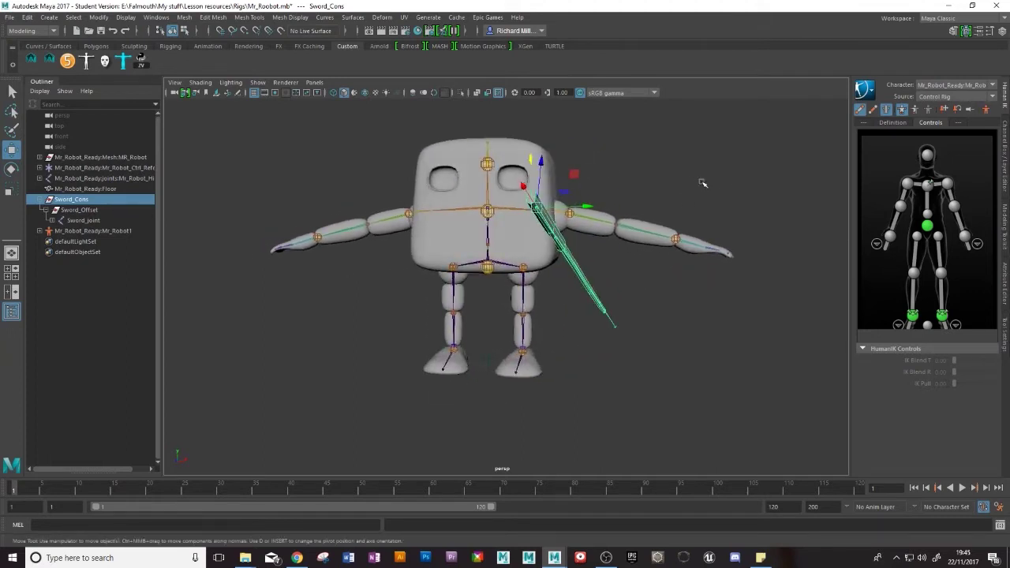
left_click(928, 228)
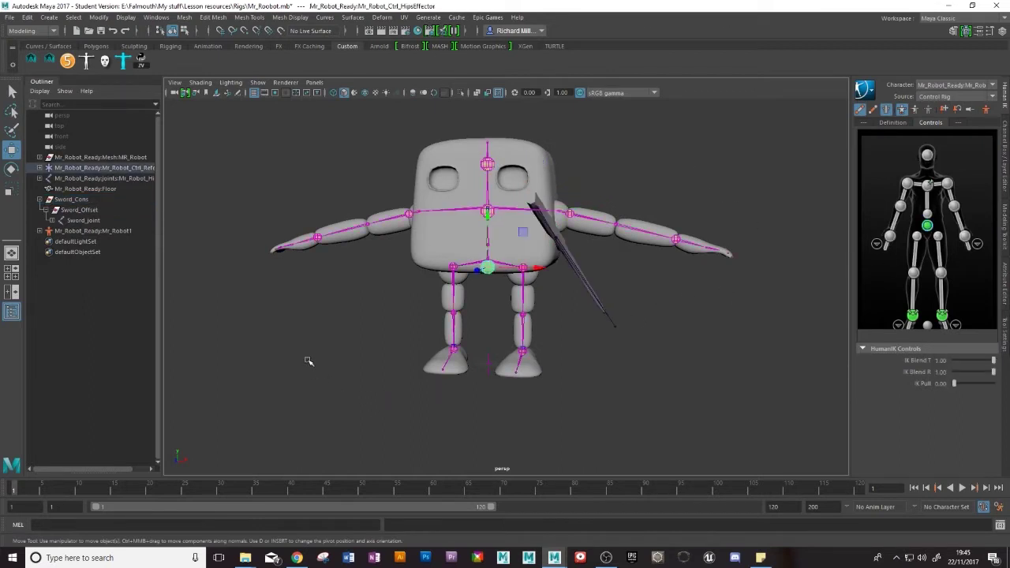
key("s")
left_click_drag(306, 254, 293, 242, "alt")
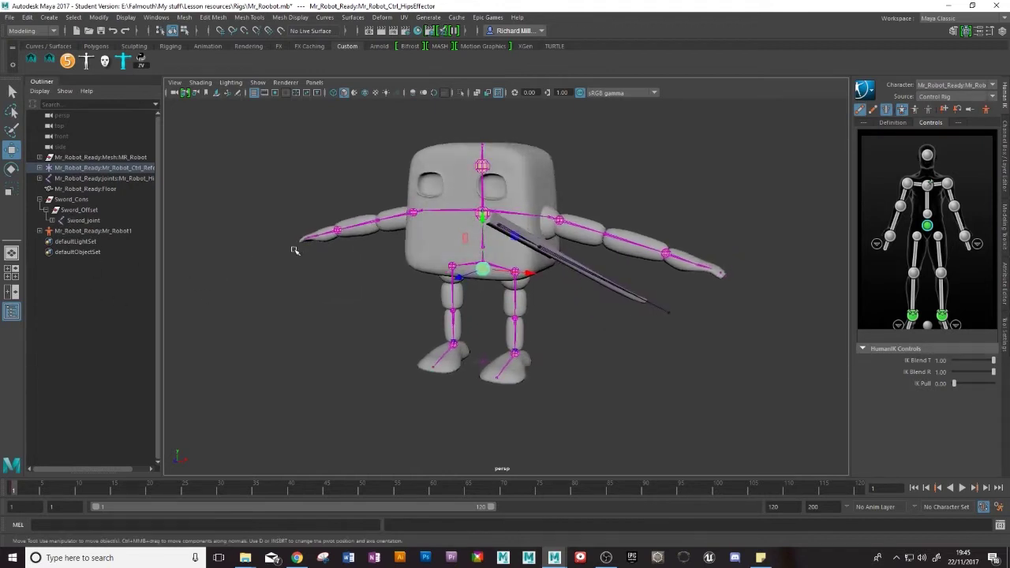
- Open ZV Parent Master and place its window beside the HumanIK character controls
left_click(142, 63)
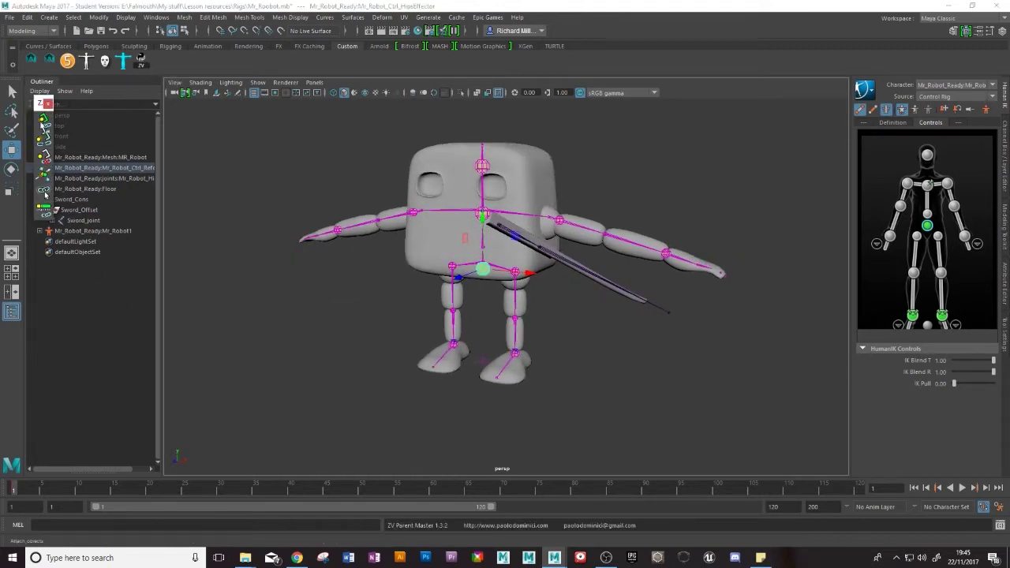
left_click_drag(41, 103, 808, 105)
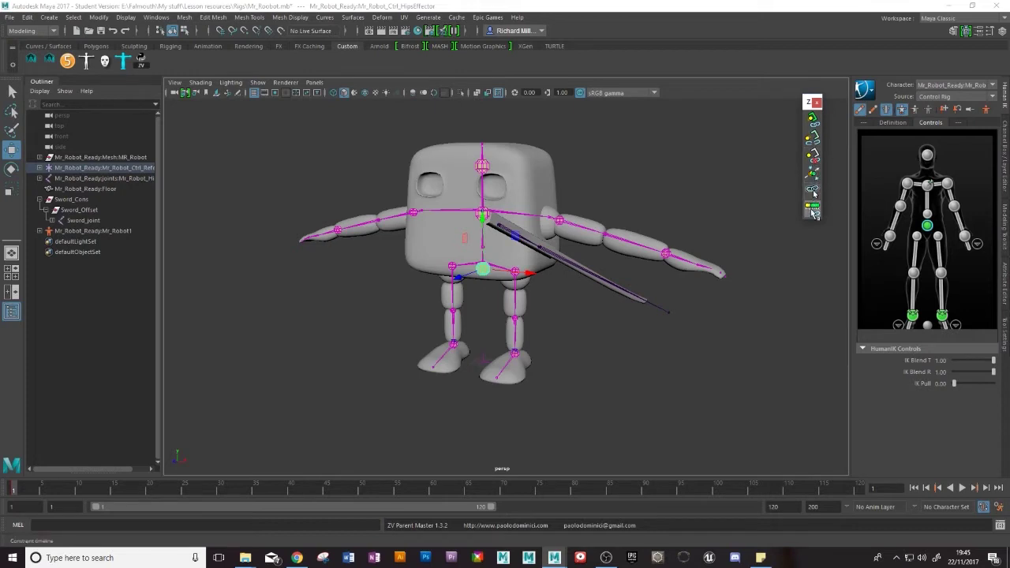
left_click(816, 120)
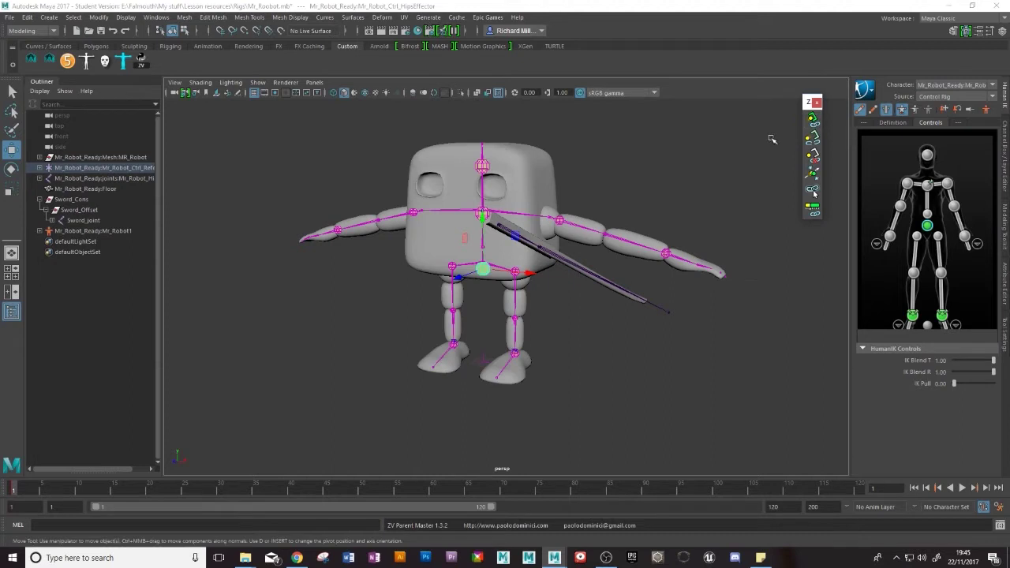
- Examine the Sword_Cons and Sword_Offset groups by selecting each in turn in the sword hierarchy
mouse_move(439, 281)
left_mouse_down("alt")
mouse_move(500, 263)
mouse_move(408, 282)
mouse_move(331, 277)
mouse_move(388, 270)
mouse_move(422, 284)
left_mouse_up("alt")
left_click(73, 200)
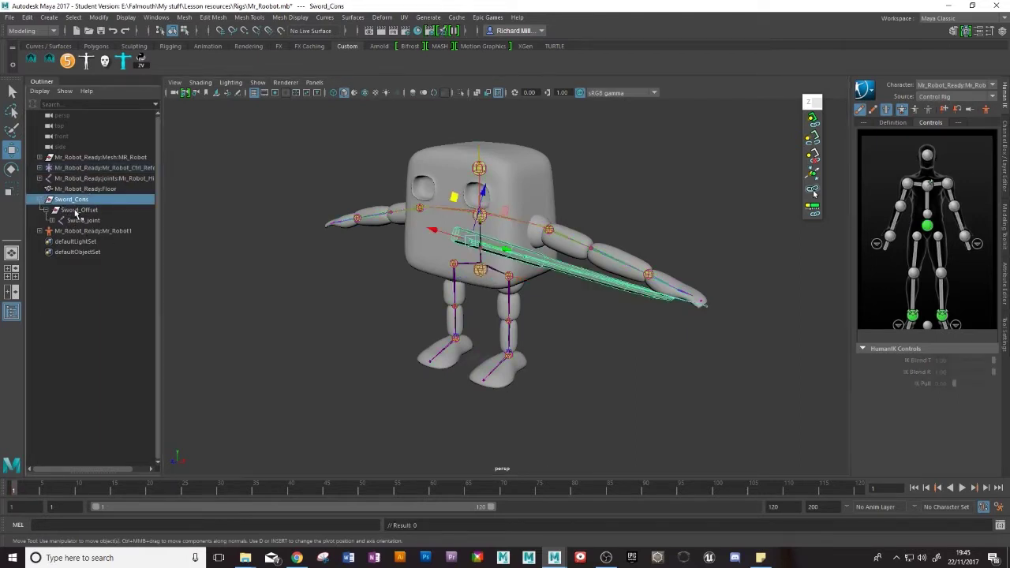
left_click(80, 212)
left_click(77, 201)
left_click(85, 211)
left_click(79, 202)
left_click(98, 211)
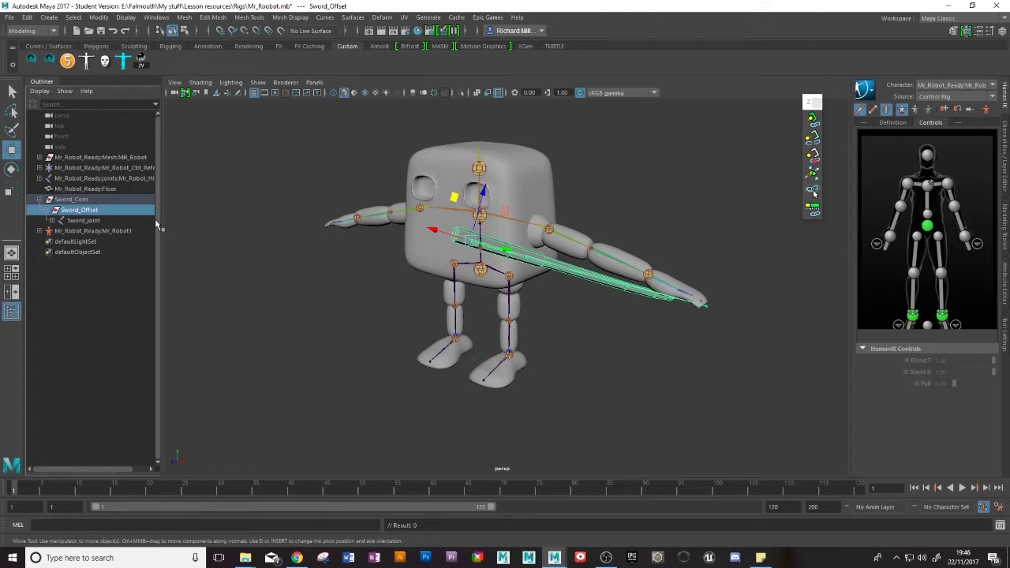
left_click(83, 199)
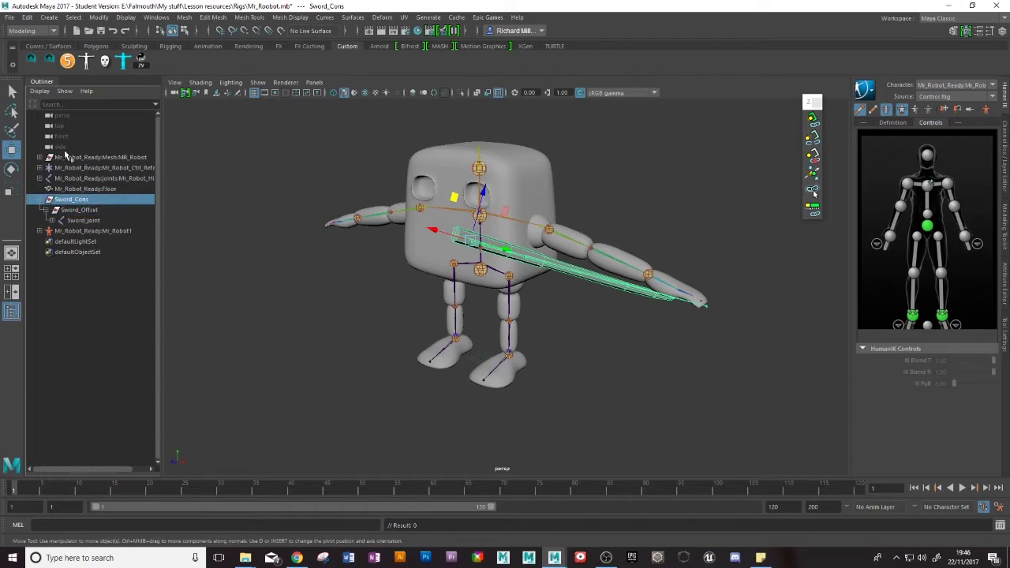
left_click(89, 209)
left_click(79, 200)
- Hide the control rig's effectors in the viewport and select the robot's hips joint
left_click_drag(174, 280, 228, 286, "alt")
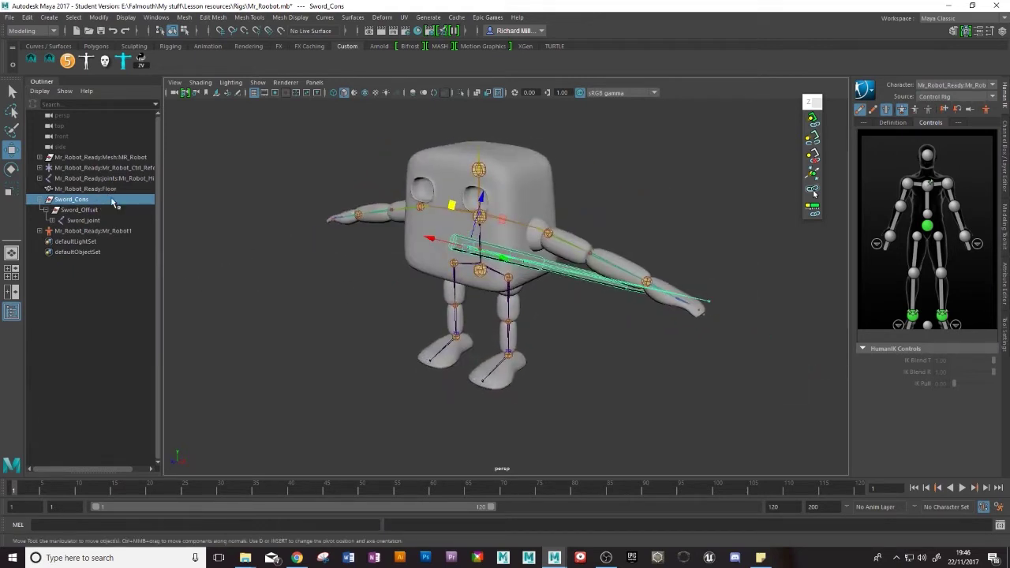
left_click_drag(310, 267, 433, 274, "alt")
scroll(488, 288, "up", 3)
middle_click_drag(536, 229, 489, 294, "alt")
key("w")
left_click_drag(475, 281, 479, 288, "alt")
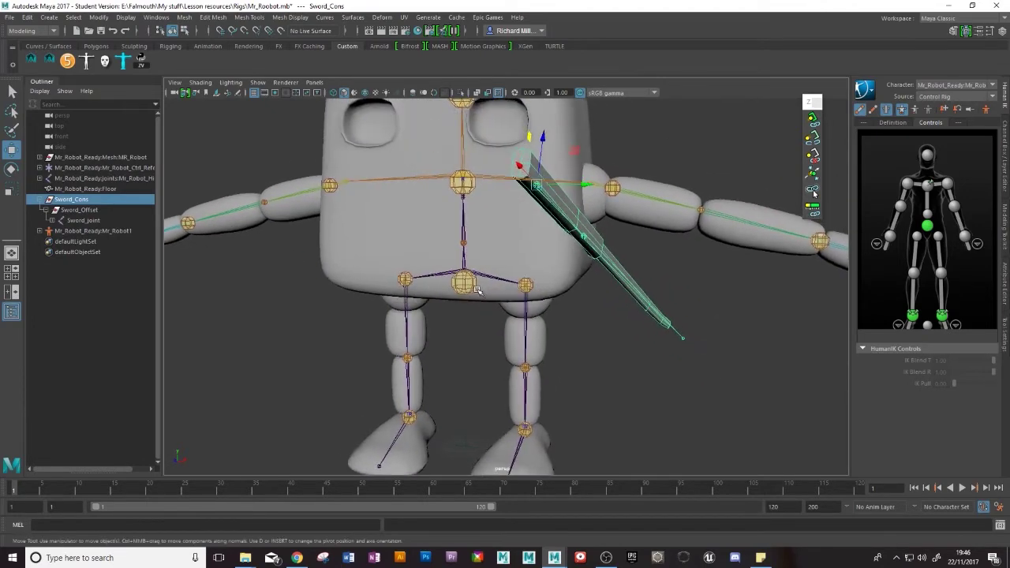
left_click(474, 285)
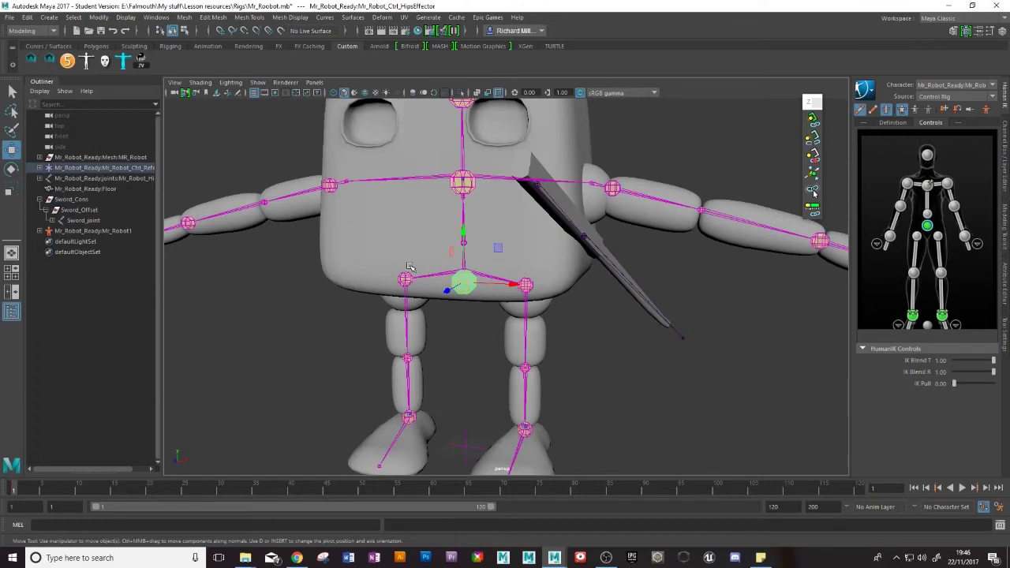
left_click_drag(410, 267, 433, 286, "alt")
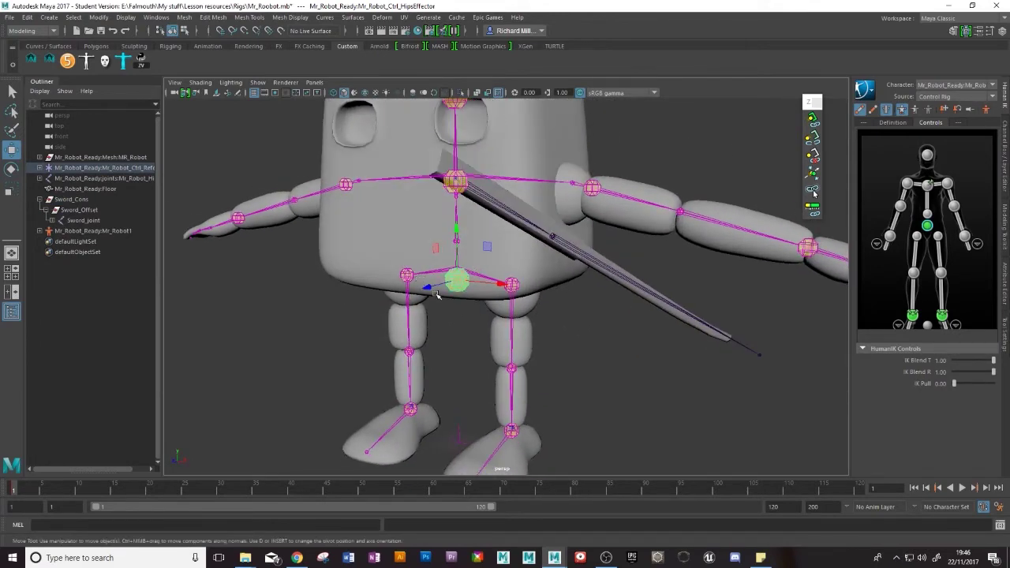
left_click(478, 273)
left_click(457, 277)
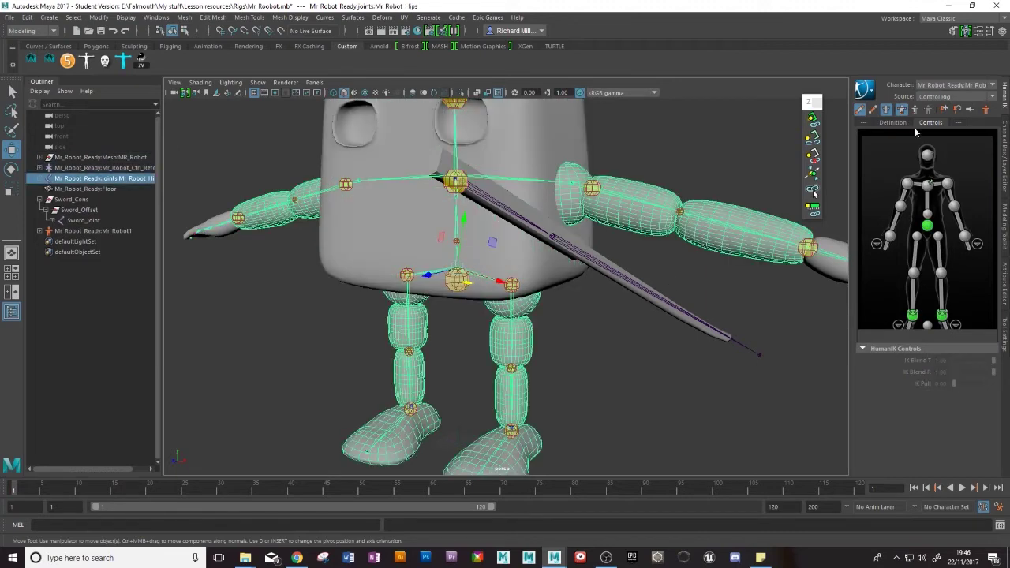
left_click(652, 393)
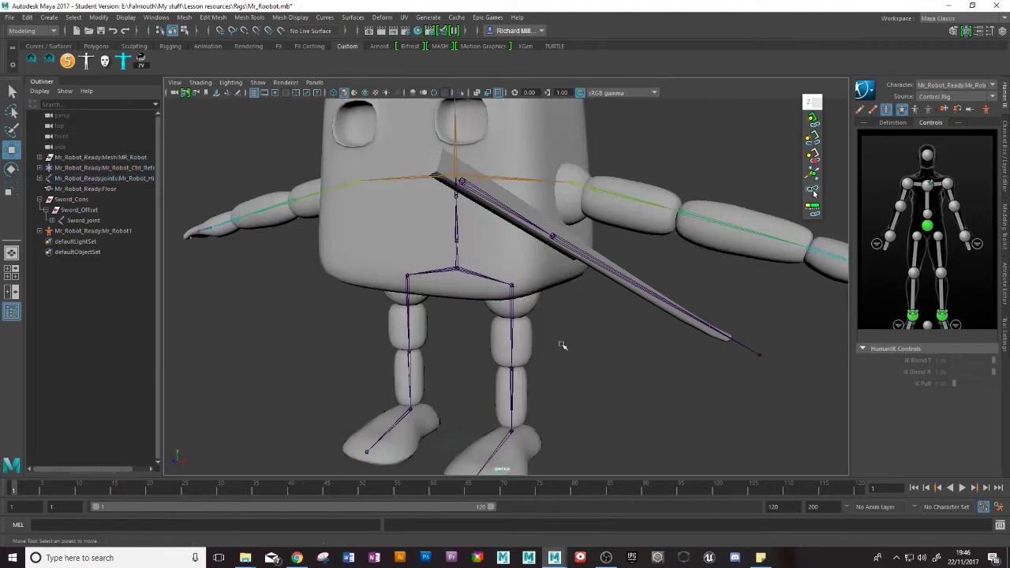
left_click(456, 269)
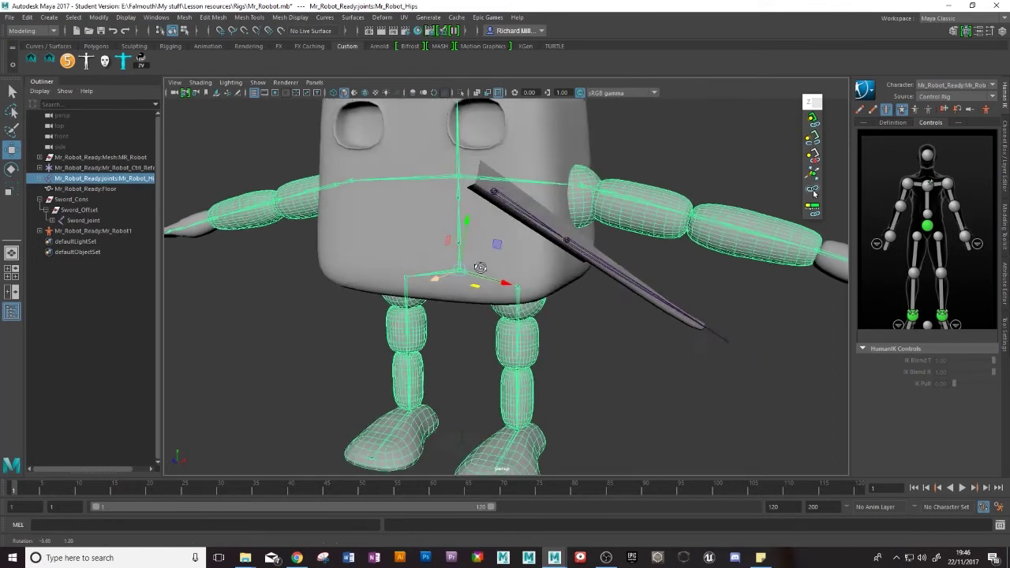
- Attach Sword_Cons to the robot's hips joint with ZV Parent Master
left_click(78, 201)
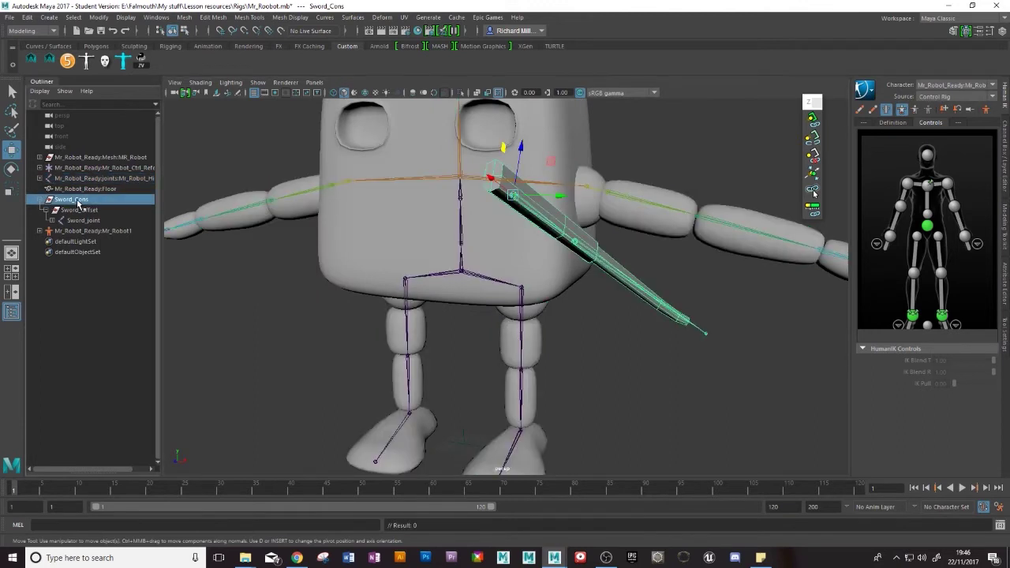
left_click(471, 276, "shift")
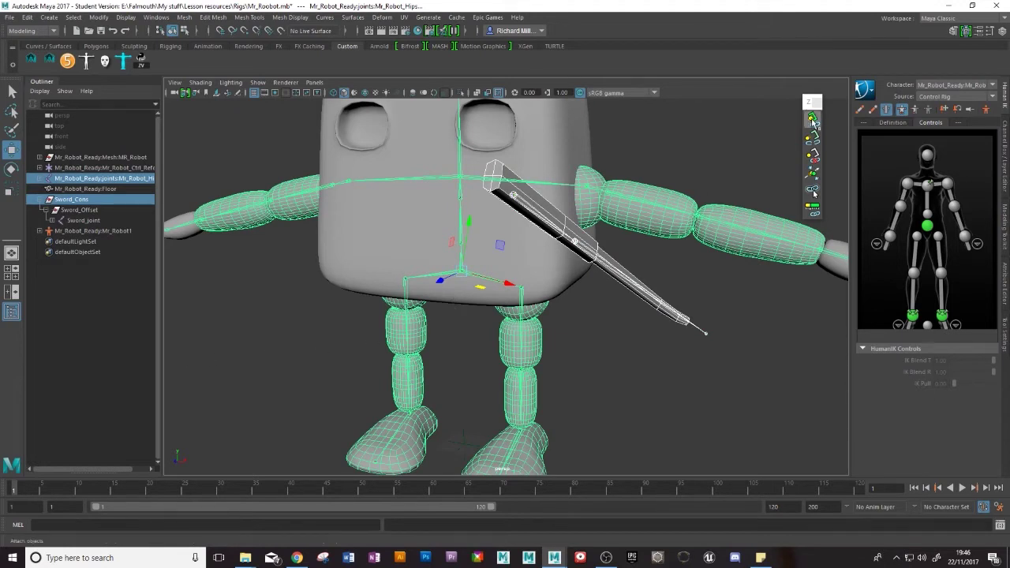
left_click(813, 120)
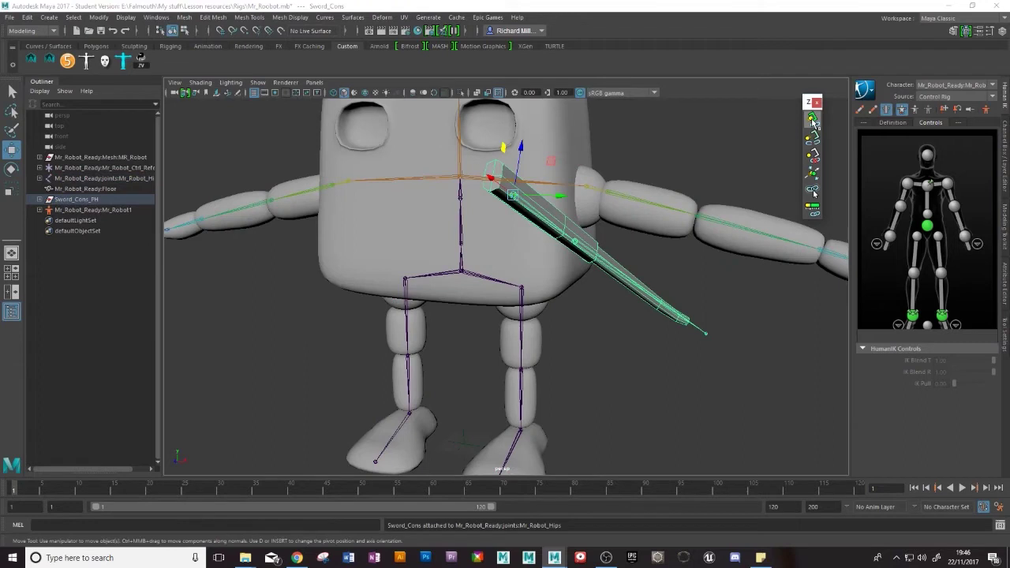
- Expand the sword hierarchy and examine the Sword_Cons, Sword_Cons_SN and Sword_Cons_PH nodes
left_click(41, 201, "shift")
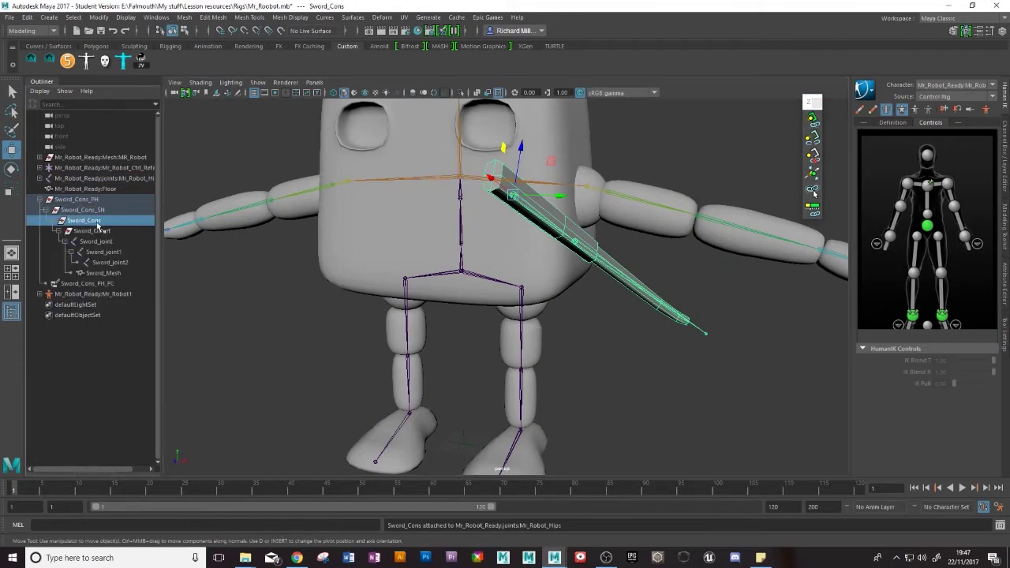
key("w")
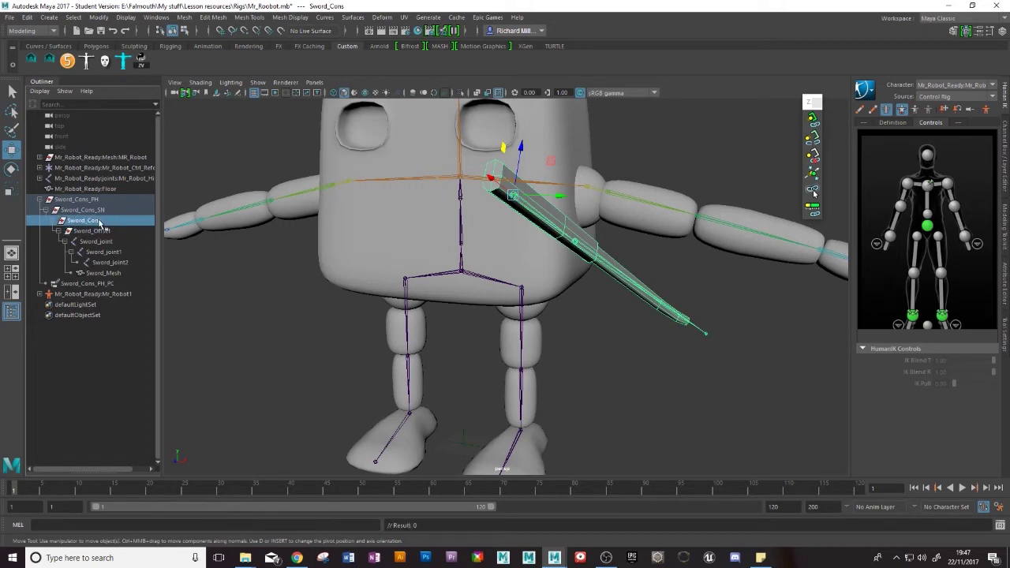
left_click(115, 211)
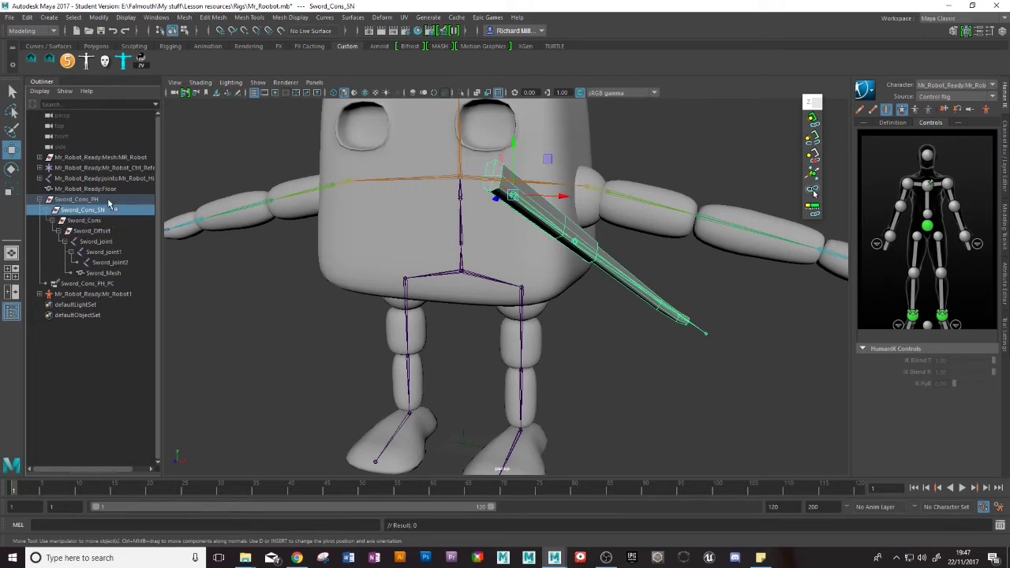
left_click(109, 201)
left_click(112, 211)
left_click(110, 201)
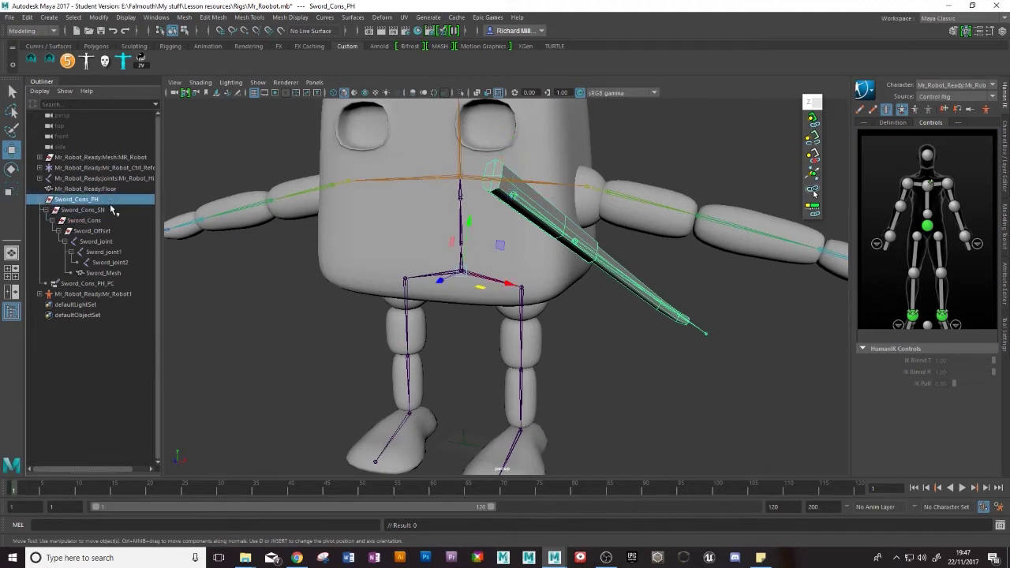
left_click(112, 210)
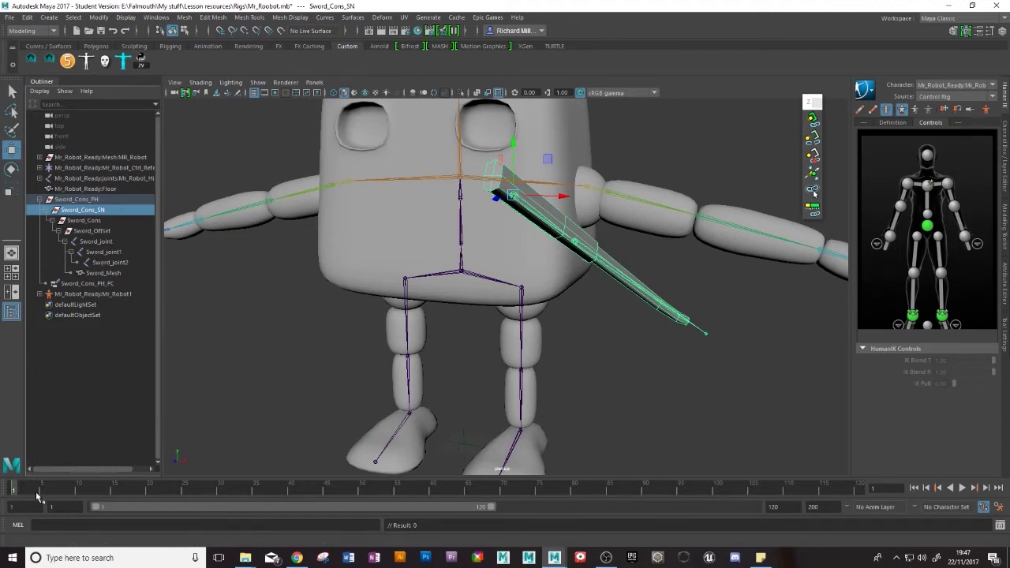
- At frame 10, rotate the robot's hips effector and chest effector to twist the body with the attached sword
left_click(929, 228)
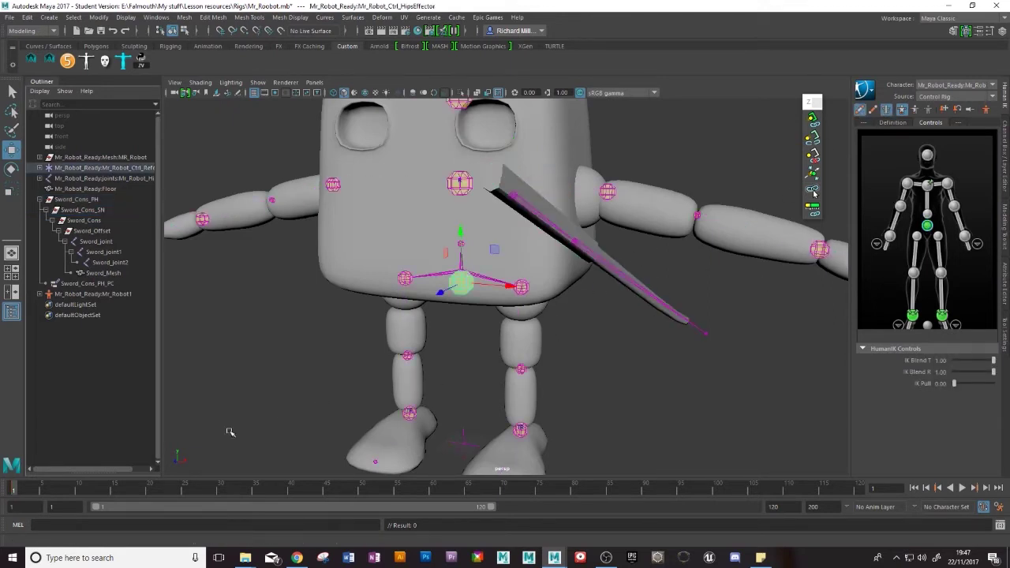
scroll(317, 337, "down", 2)
left_click_drag(317, 338, 367, 360, "alt")
left_click_drag(14, 489, 78, 489)
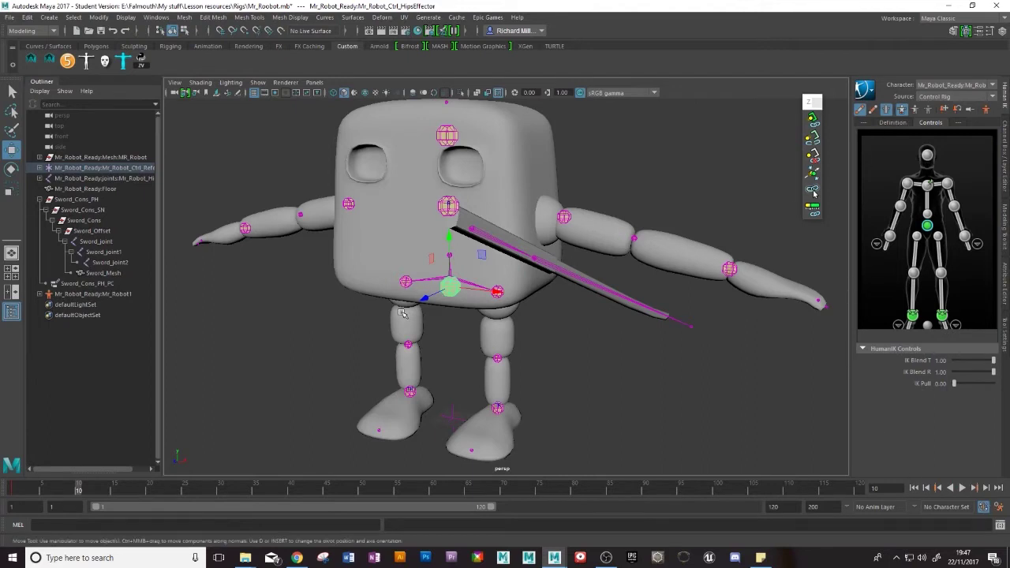
key("e")
left_click_drag(530, 308, 561, 324, "alt")
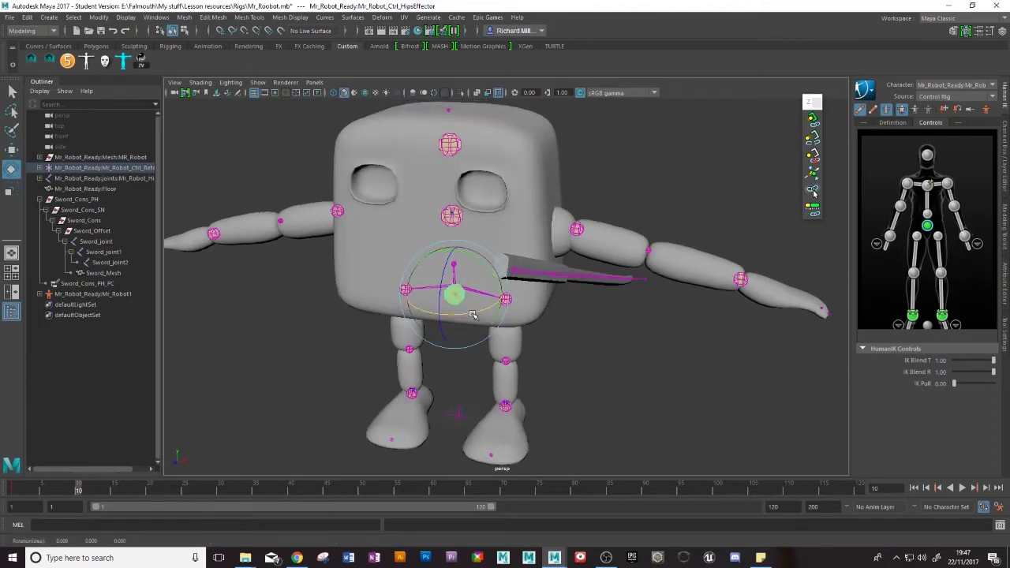
left_click_drag(474, 314, 429, 302)
middle_click_drag(430, 302, 534, 273, "alt")
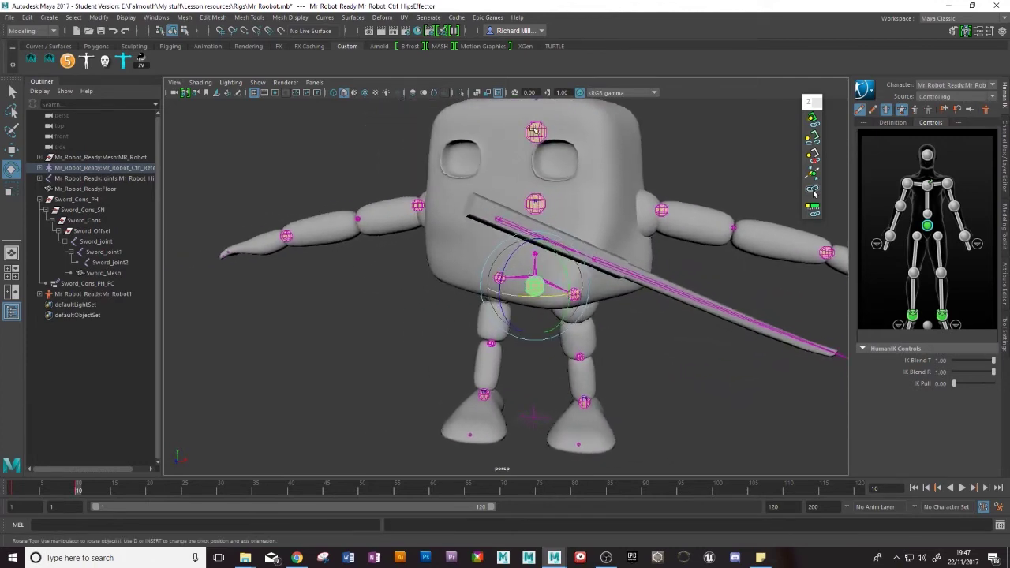
left_click(535, 203)
left_click_drag(537, 204, 574, 233)
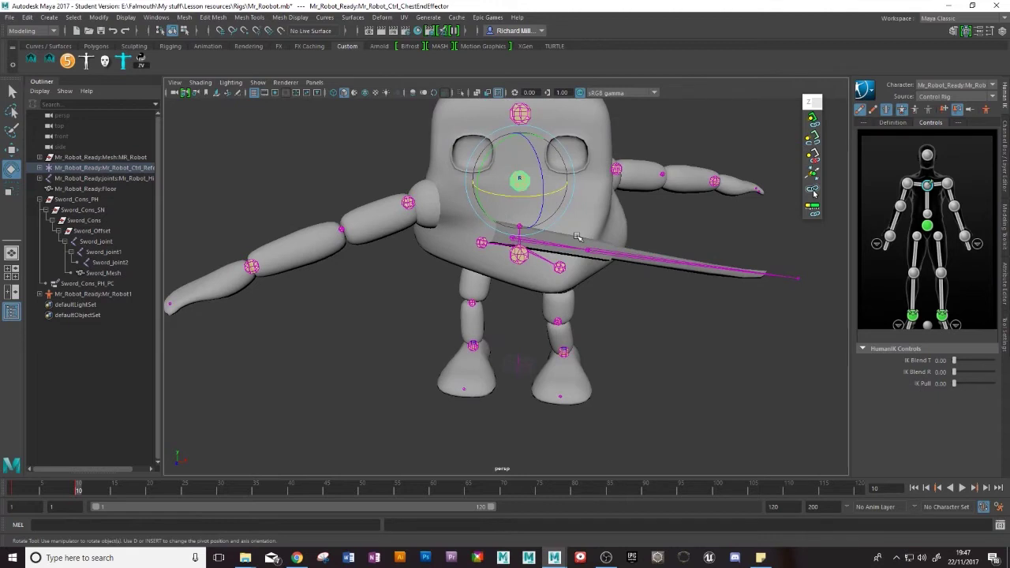
- Move the right wrist effector across the body towards the sword handle and rotate the hand
left_click(890, 238)
left_click_drag(331, 274, 309, 325, "alt")
key("w")
middle_click_drag(291, 307, 529, 311)
left_click_drag(535, 317, 454, 288, "alt")
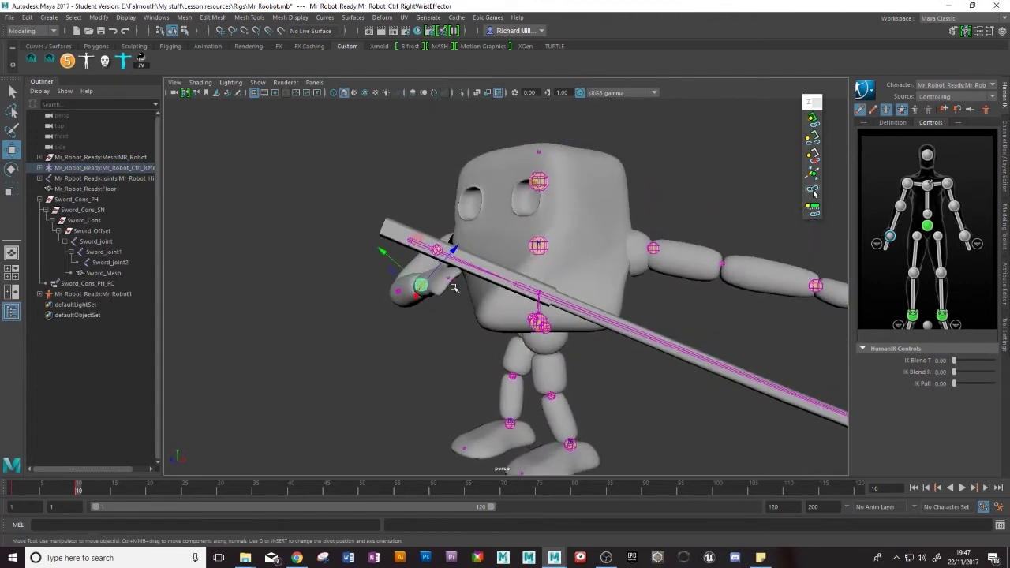
left_click_drag(418, 196, 509, 310, "alt")
key("e")
left_click_drag(548, 267, 378, 265)
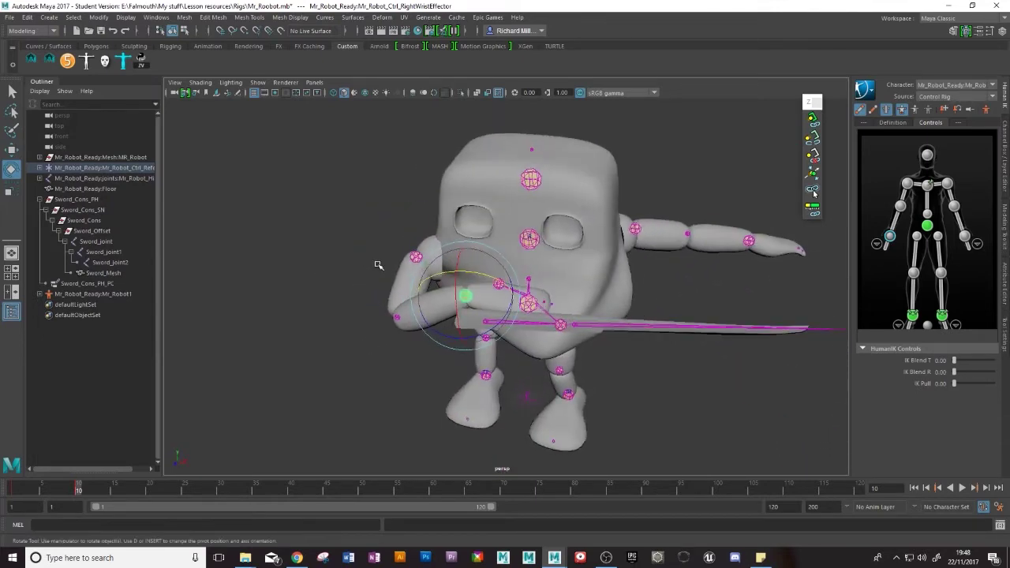
- Raise the right elbow effector to adjust the bend of the sword arm
left_click(396, 317)
key("w")
left_click_drag(379, 314, 474, 235, "alt")
- Reposition and rotate the right wrist effector so the hand meets the sword handle, and key the pose at frame 10
left_click(890, 236)
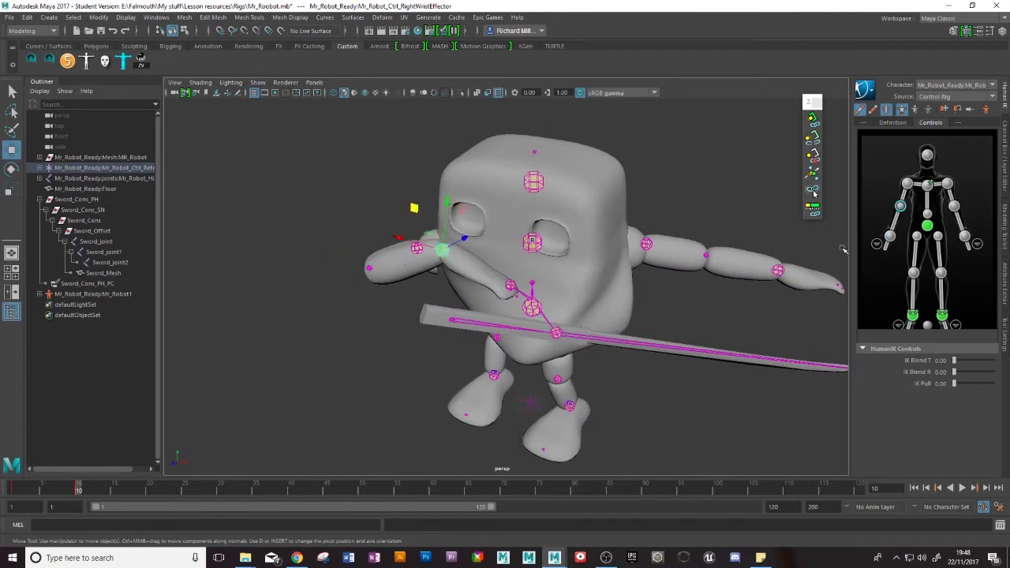
left_click_drag(510, 308, 469, 304, "alt")
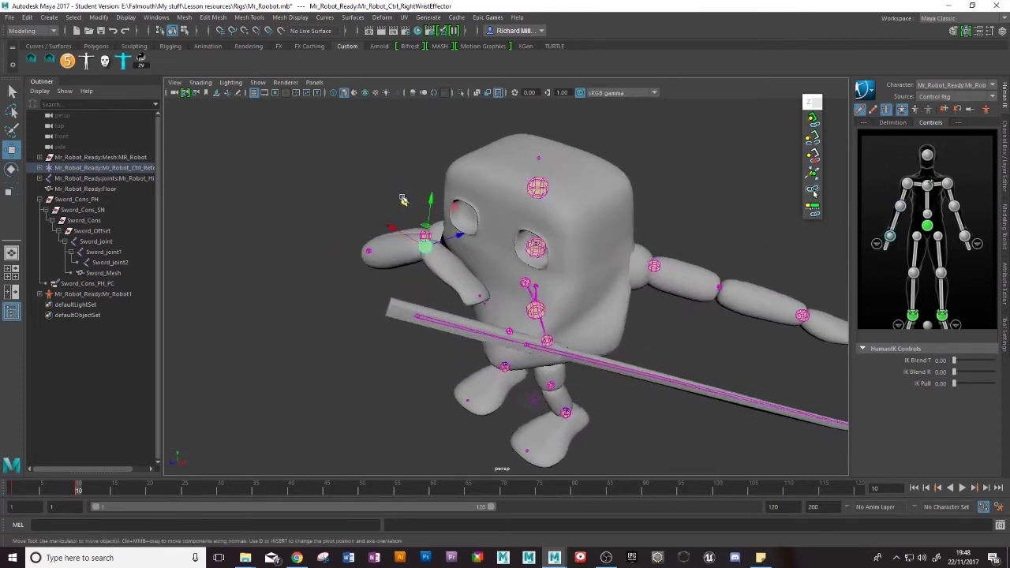
left_click_drag(402, 199, 399, 239)
left_click_drag(443, 290, 510, 274, "alt")
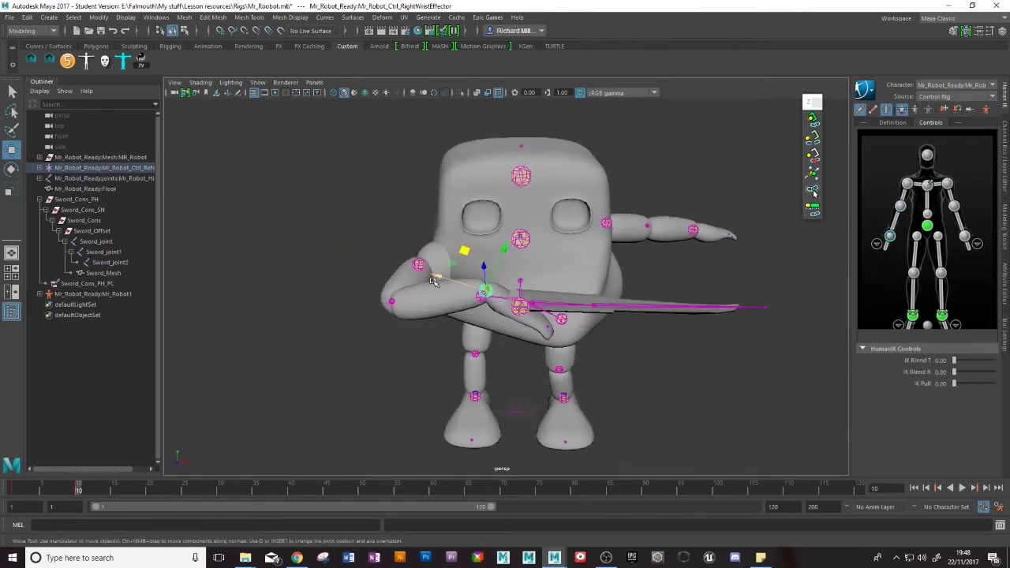
left_click_drag(461, 253, 508, 238)
left_click_drag(527, 260, 418, 258, "alt")
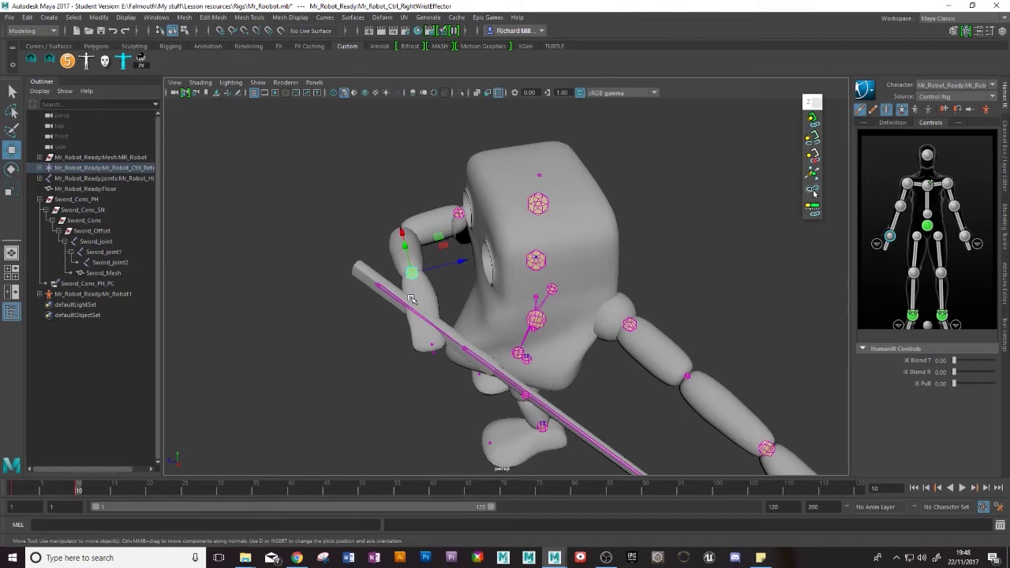
key("e")
left_click_drag(430, 244, 450, 252)
key("s")
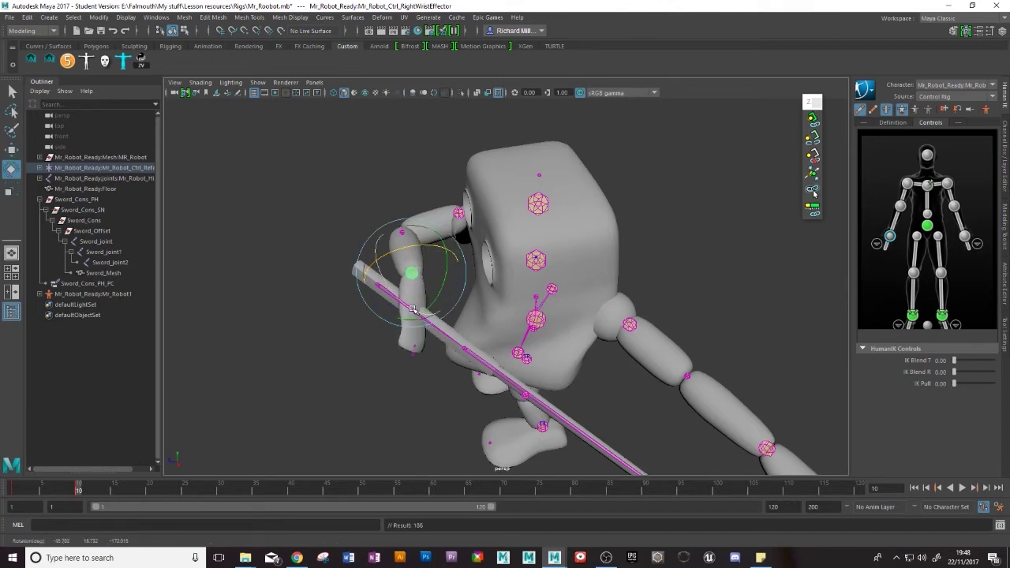
- Open the right hand's detailed HumanIK controls and rotate the index finger's base control to curl the fingers around the sword handle
left_click_drag(404, 335, 509, 282, "alt")
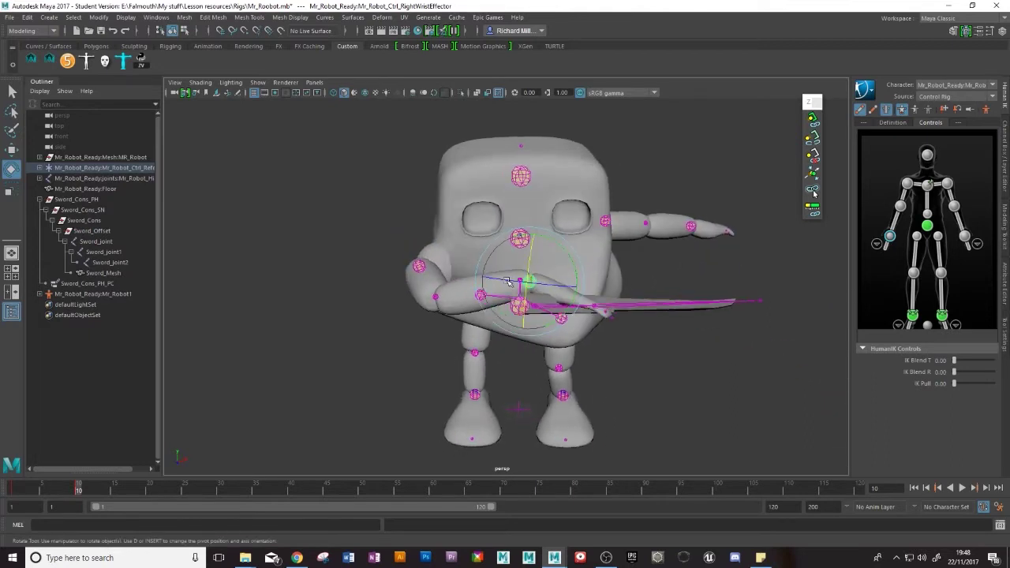
left_click(877, 245)
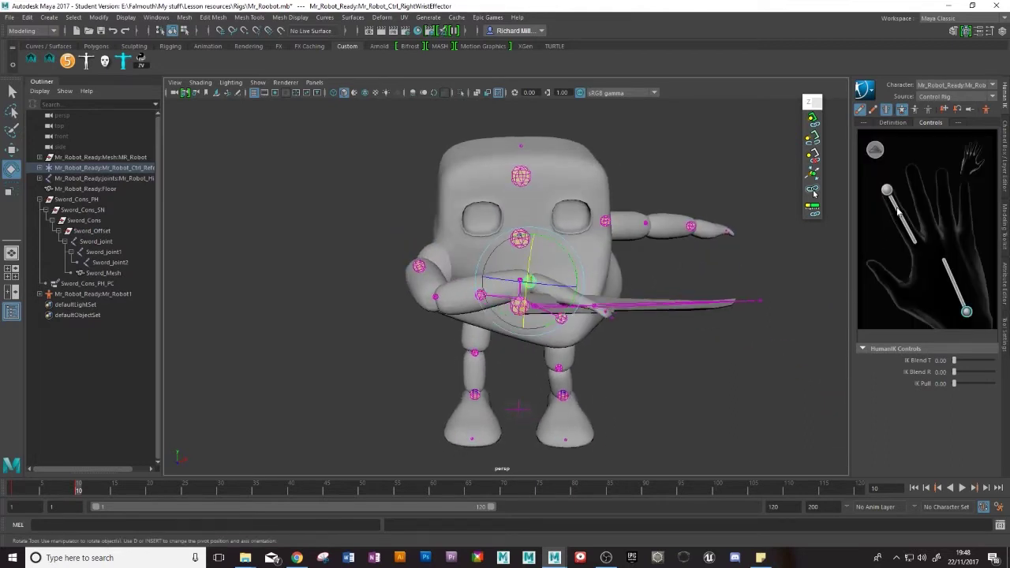
left_click(896, 207)
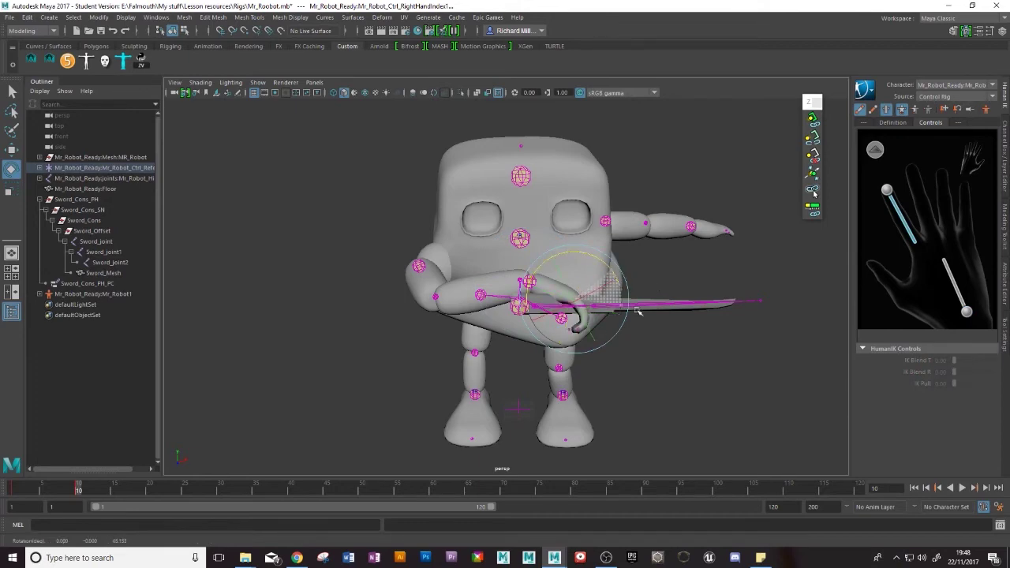
left_click_drag(615, 304, 687, 296, "alt")
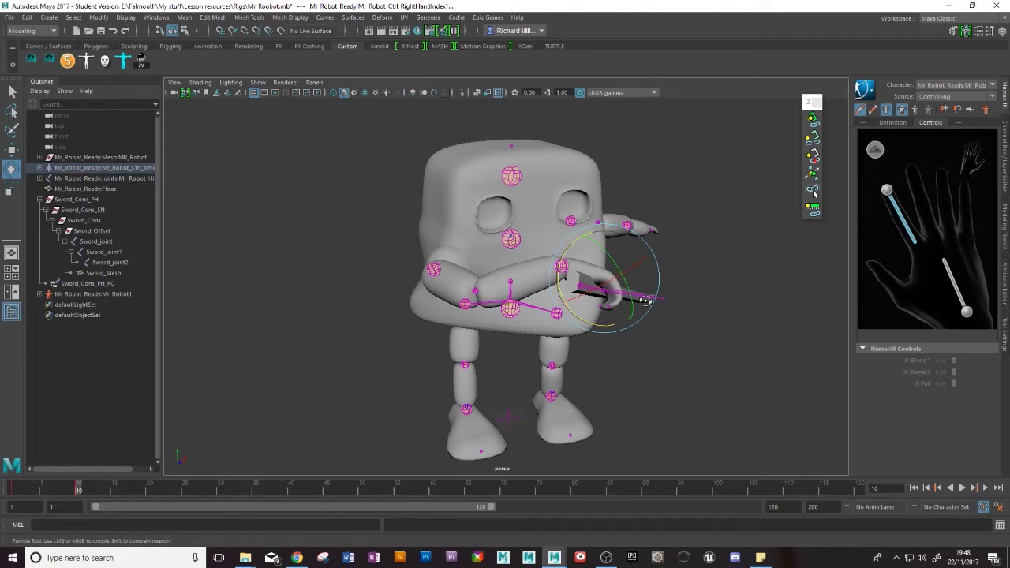
left_click_drag(653, 309, 591, 288, "alt")
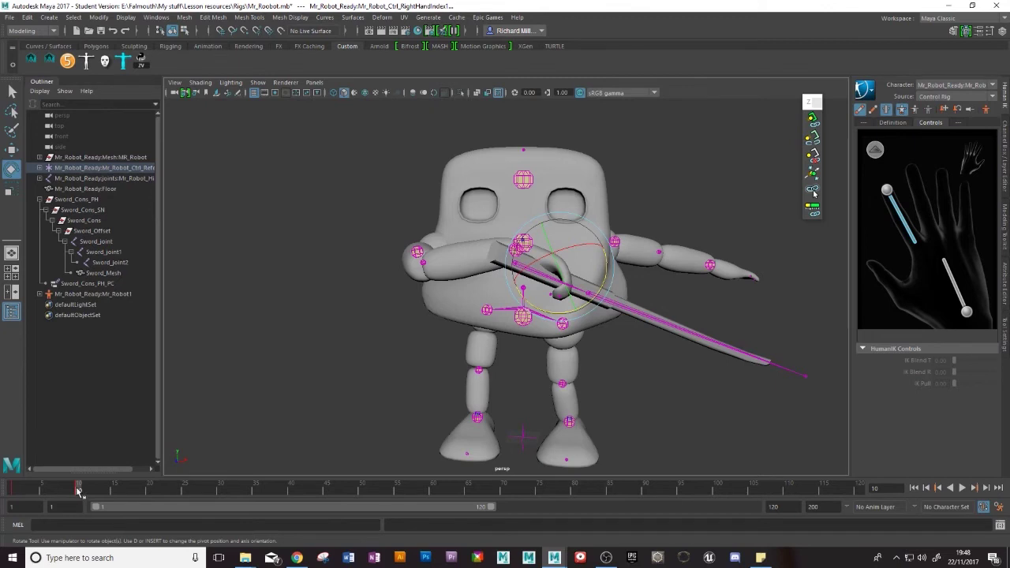
- Check the pose on the timeline between frames 10 and 11, and return to frame 10
key("alt+v")
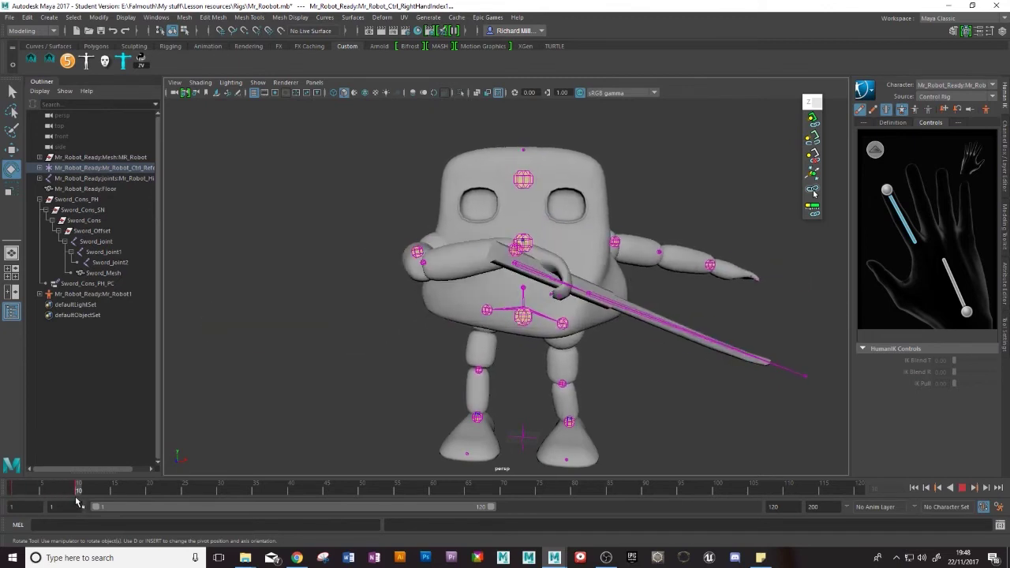
key("alt+v")
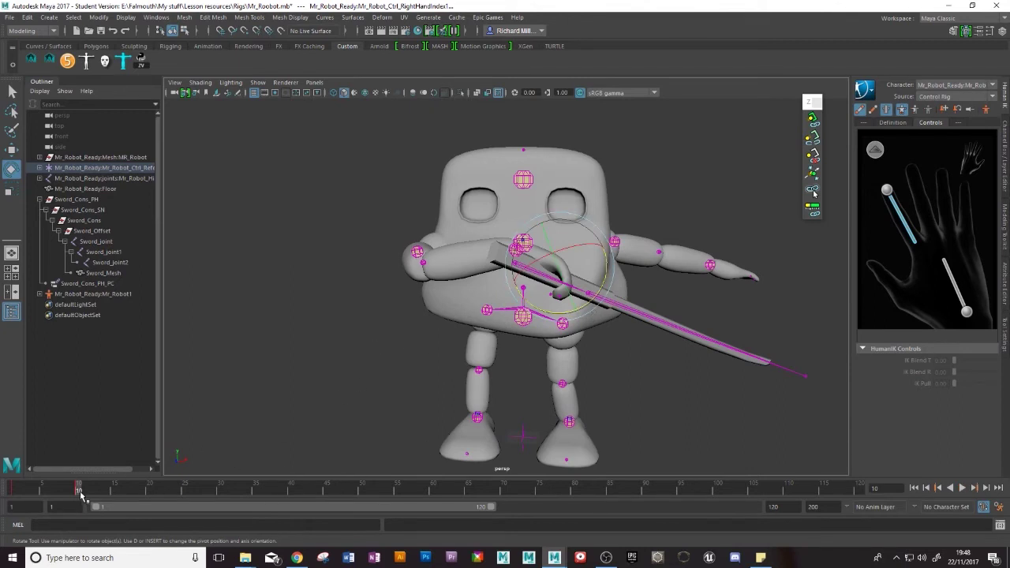
key("alt+v")
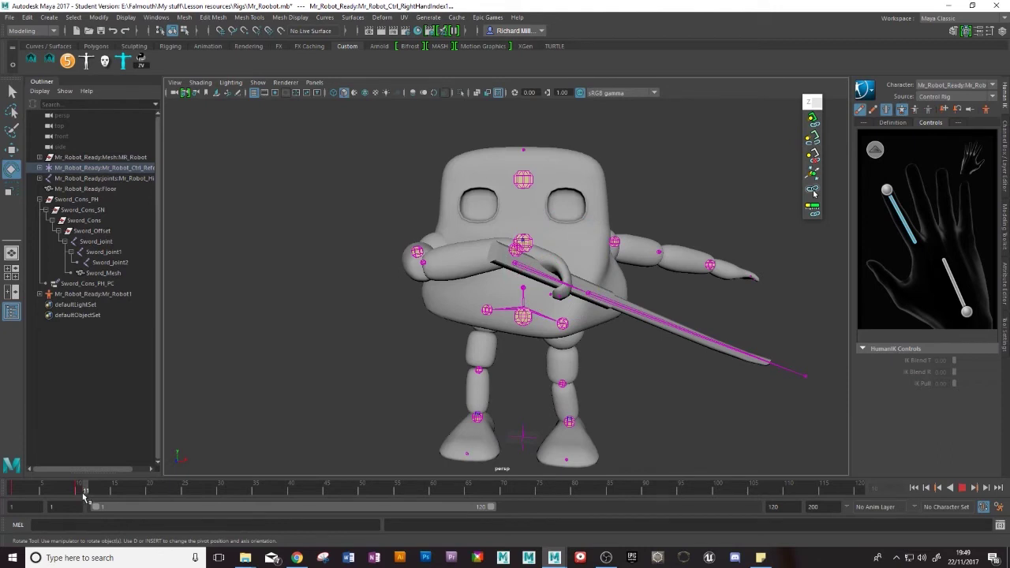
left_click_drag(83, 494, 75, 500)
key("alt+v")
left_click_drag(290, 303, 273, 305, "alt")
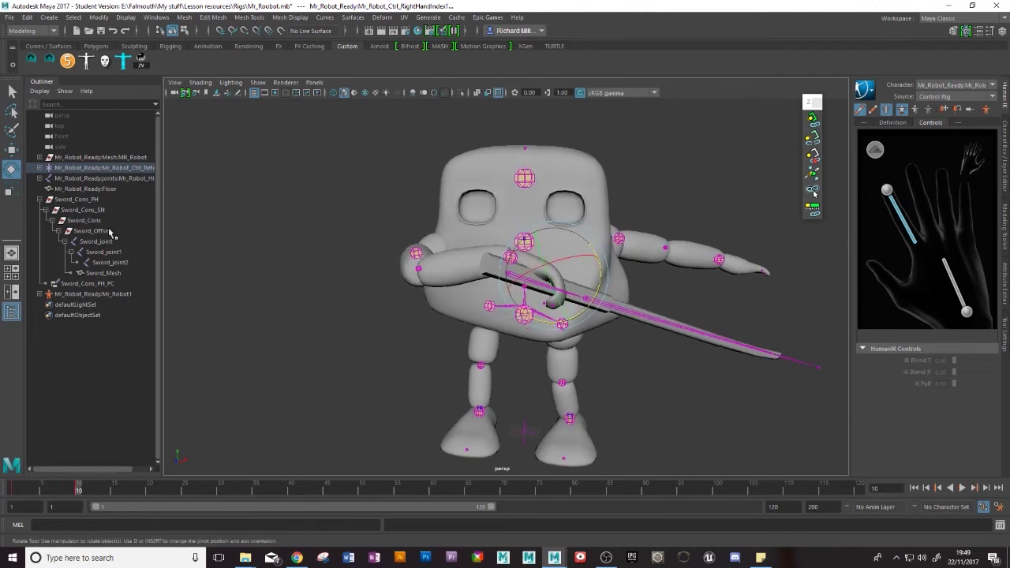
- Detach Sword_Cons at frame 10 with ZV Parent Master and advance to frame 11
left_click(84, 221)
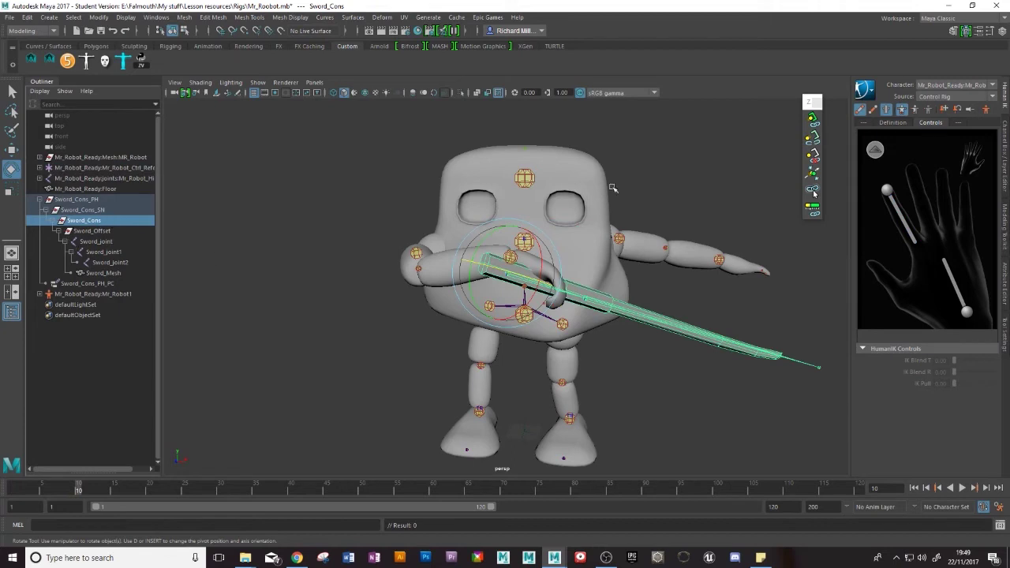
left_click(814, 148)
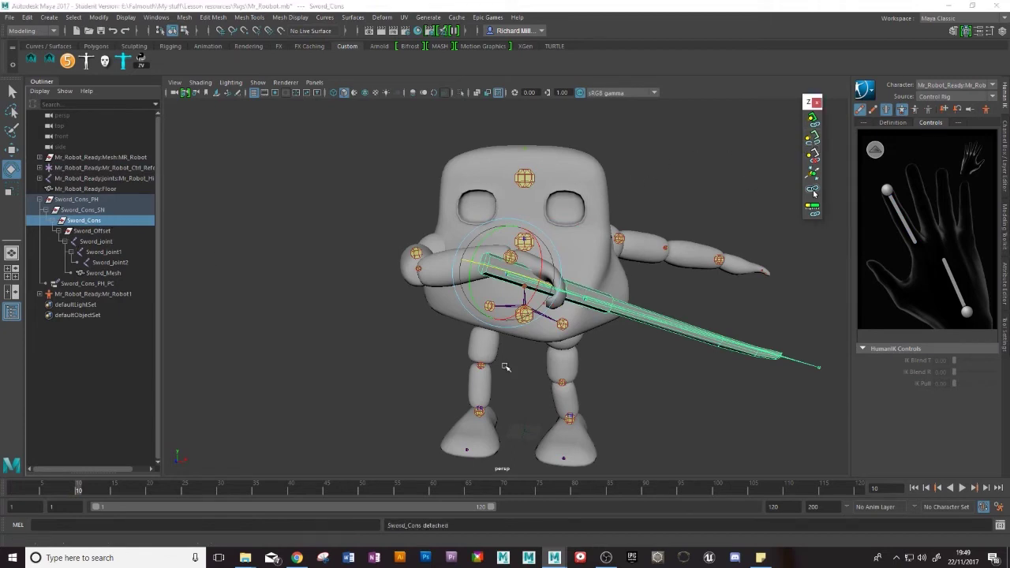
left_click_drag(81, 487, 85, 487)
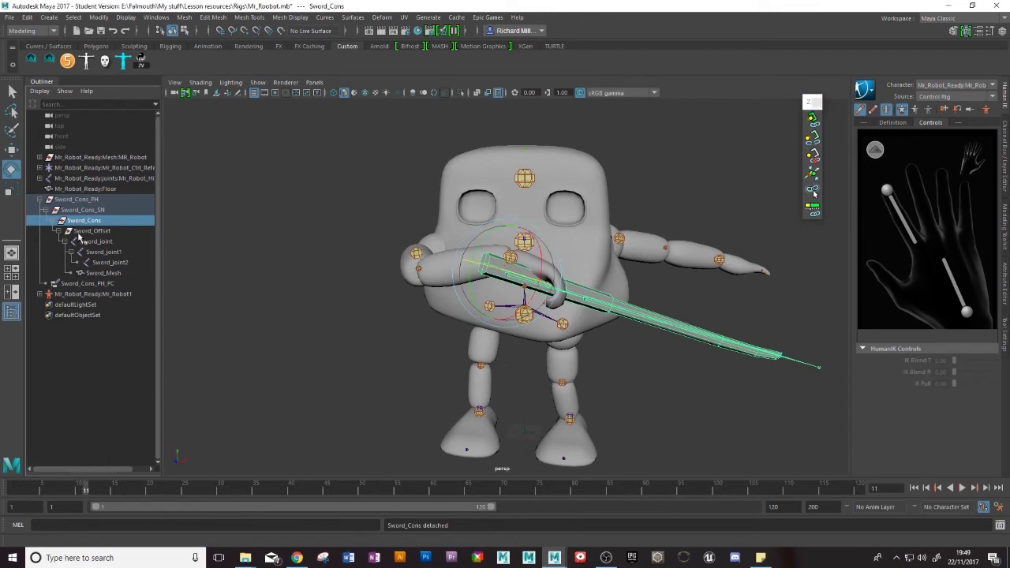
- Return the HumanIK controls to the full body, expand the robot's joint hierarchy in a widened Outliner, and select the Mr_Robot_RightHand joint
left_click_drag(456, 249, 426, 273, "alt")
scroll(540, 261, "up", 2)
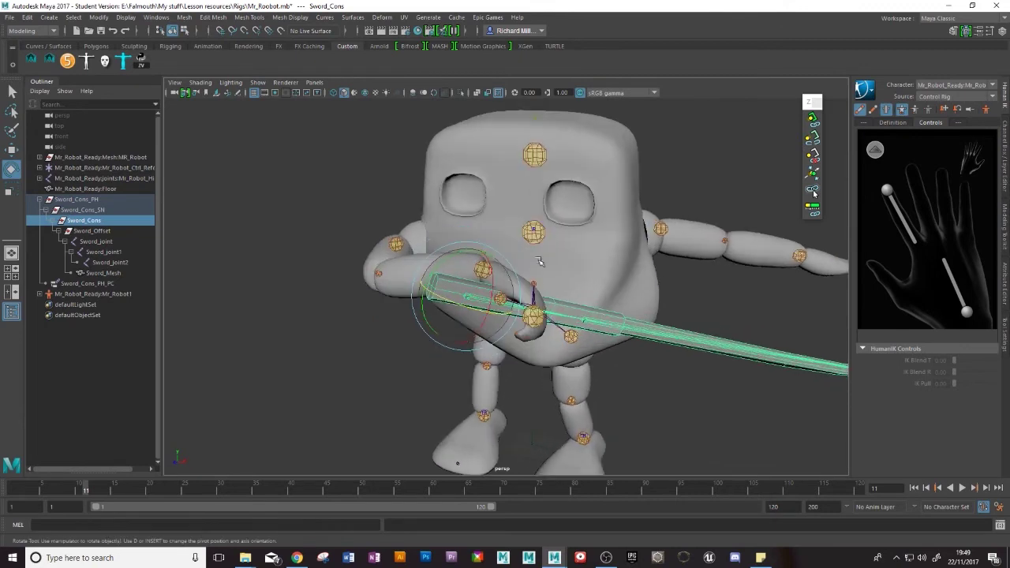
left_click(875, 151)
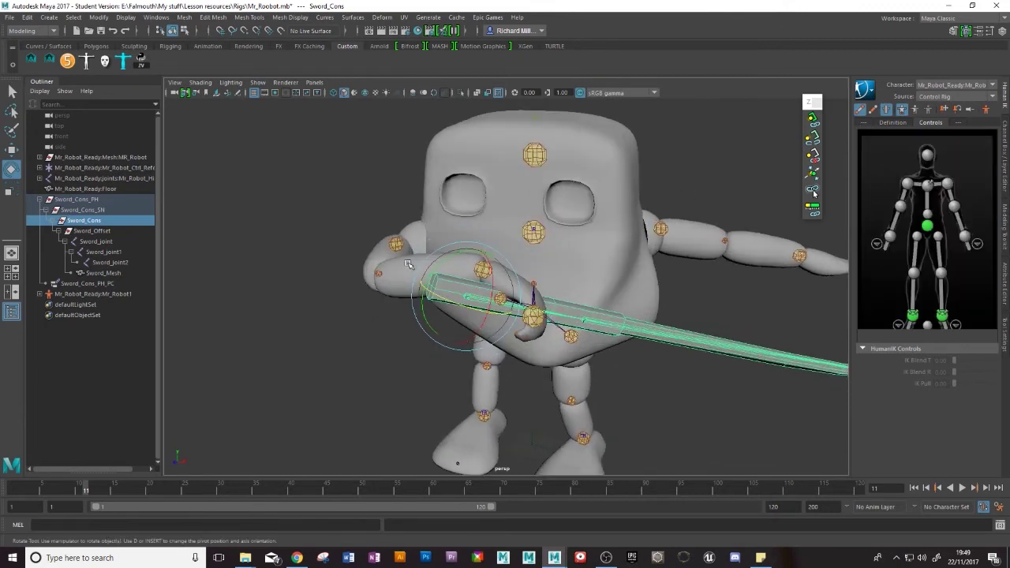
left_click_drag(552, 270, 489, 270, "alt")
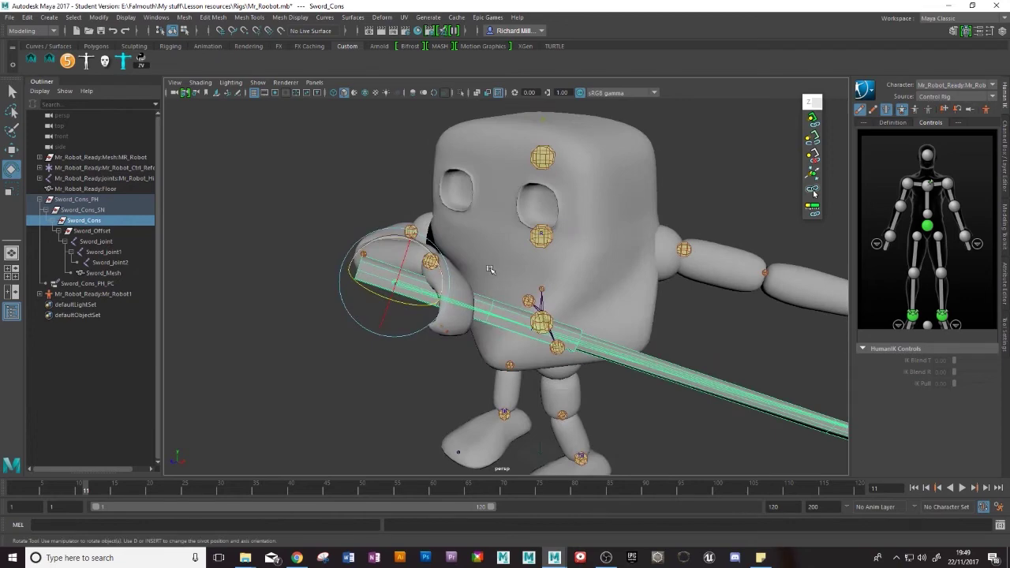
left_click_drag(490, 269, 556, 270, "alt")
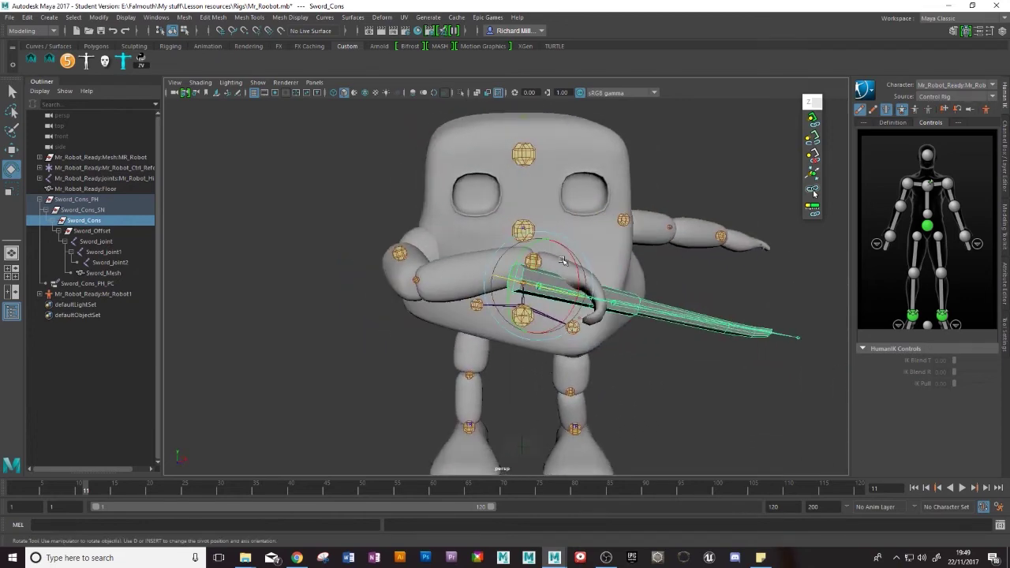
left_click(40, 178, "shift")
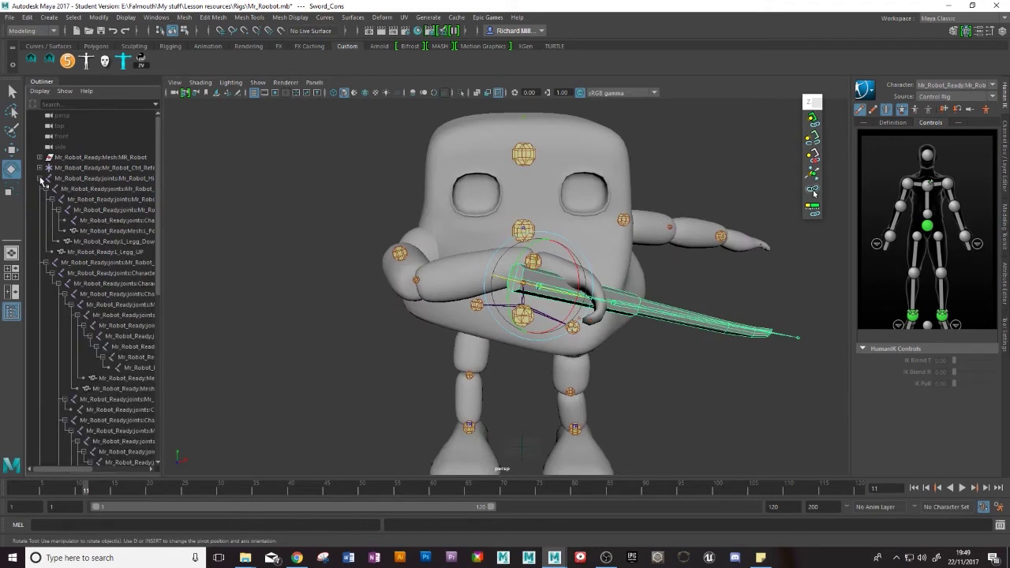
scroll(108, 354, "down", 6)
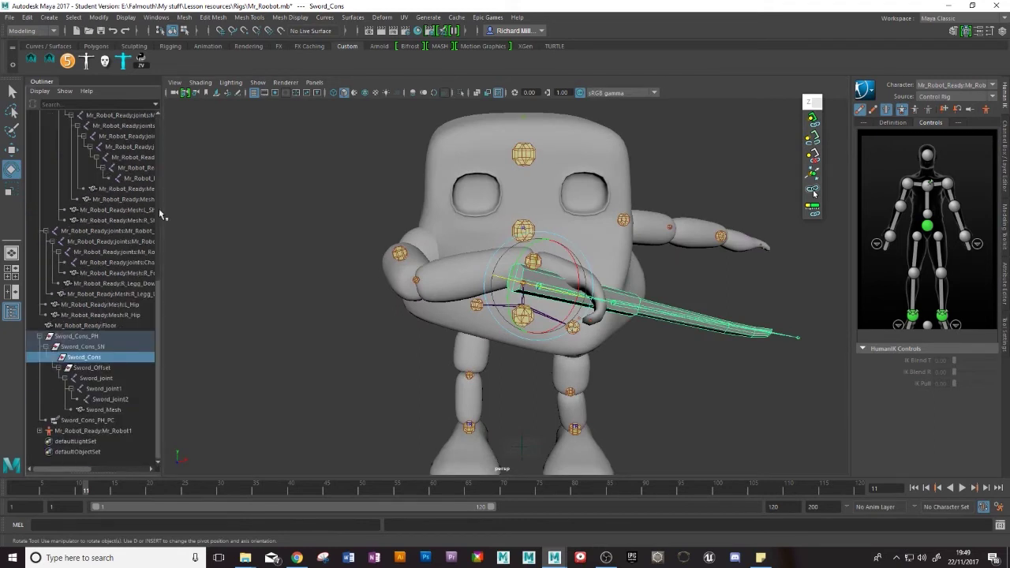
left_click_drag(161, 210, 334, 216)
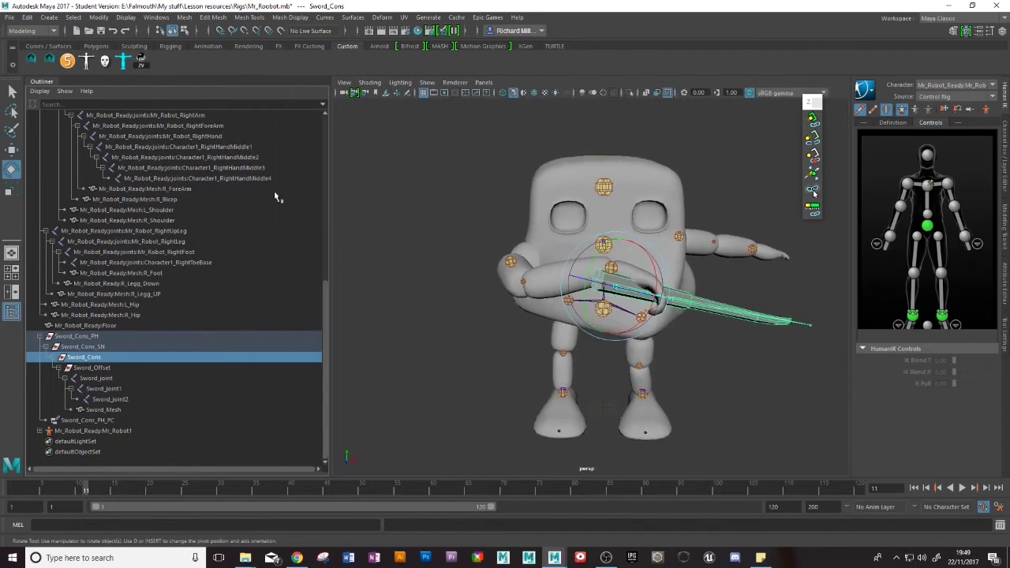
left_click(189, 136)
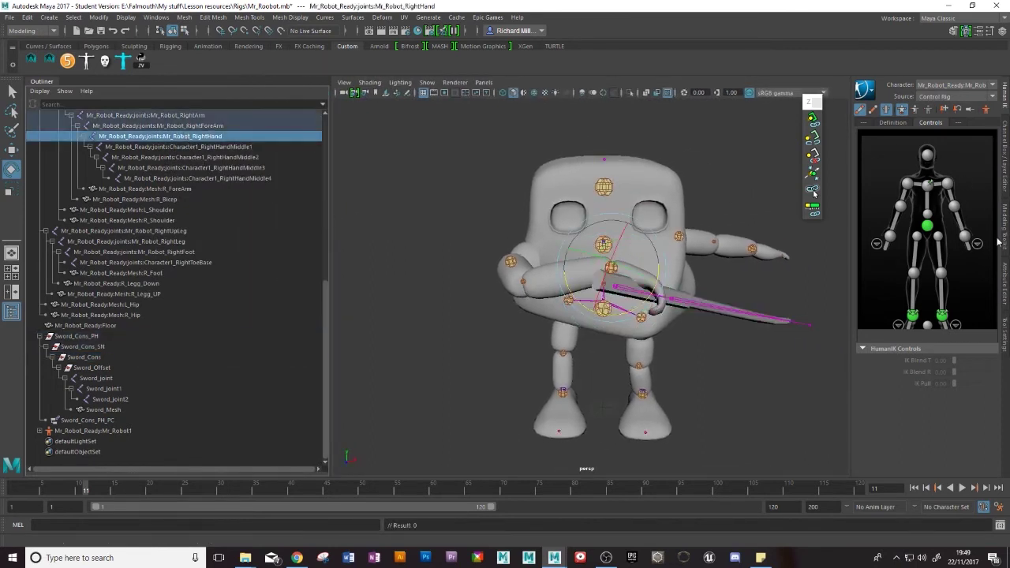
- Set the Draw Style of the Mr_Robot_RightHand joint to Bone and inspect the joint in the hand
left_click(1005, 280)
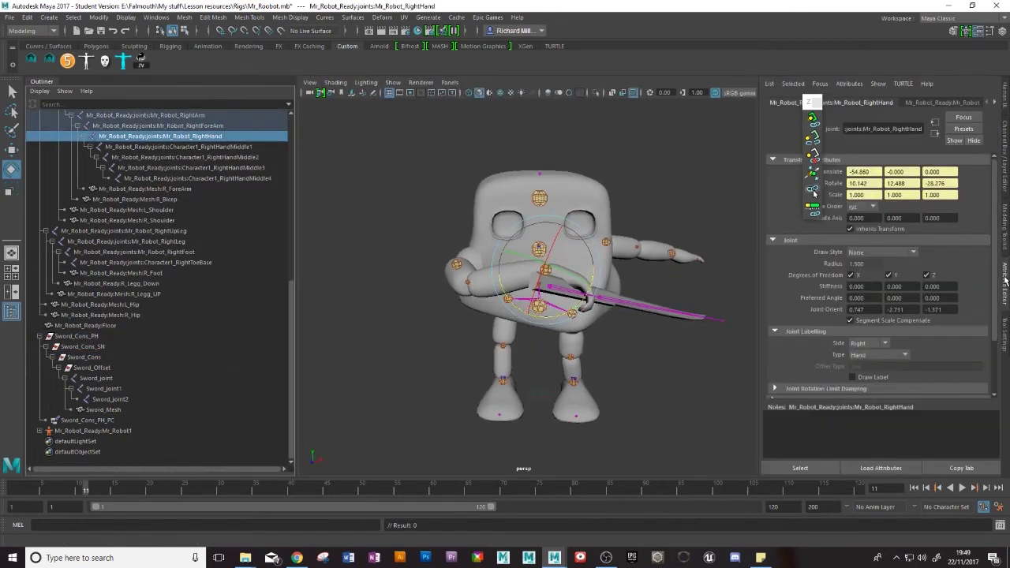
left_click(855, 253)
left_click(868, 264)
left_click_drag(592, 286, 475, 310, "alt")
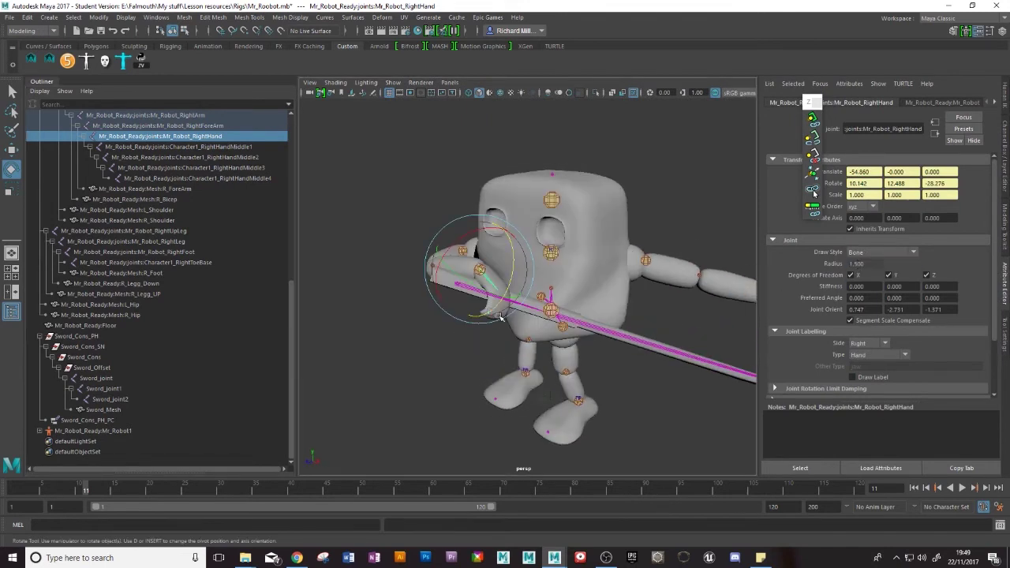
right_click_drag(475, 309, 498, 313, "alt")
middle_click_drag(499, 313, 543, 313, "alt")
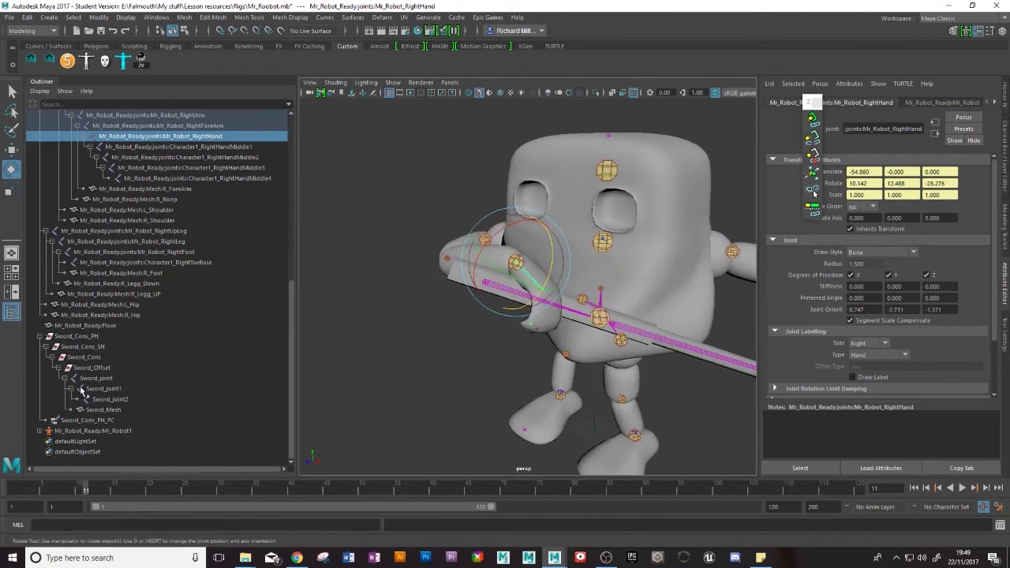
- Attach Sword_Cons to the Mr_Robot_RightHand joint at frame 11 with ZV Parent Master, moving its toolbar clear of the attributes
left_click(84, 358)
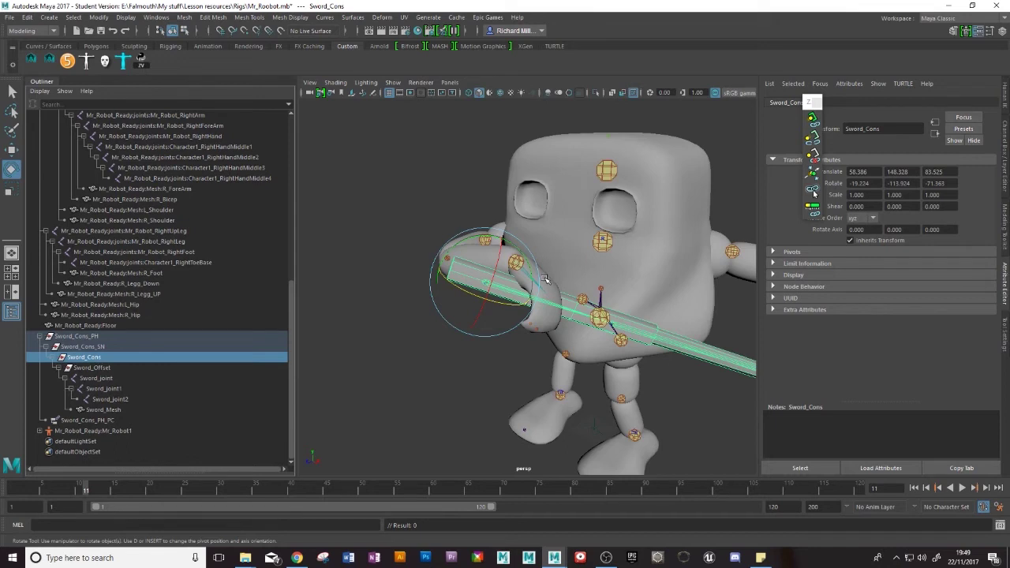
key("q")
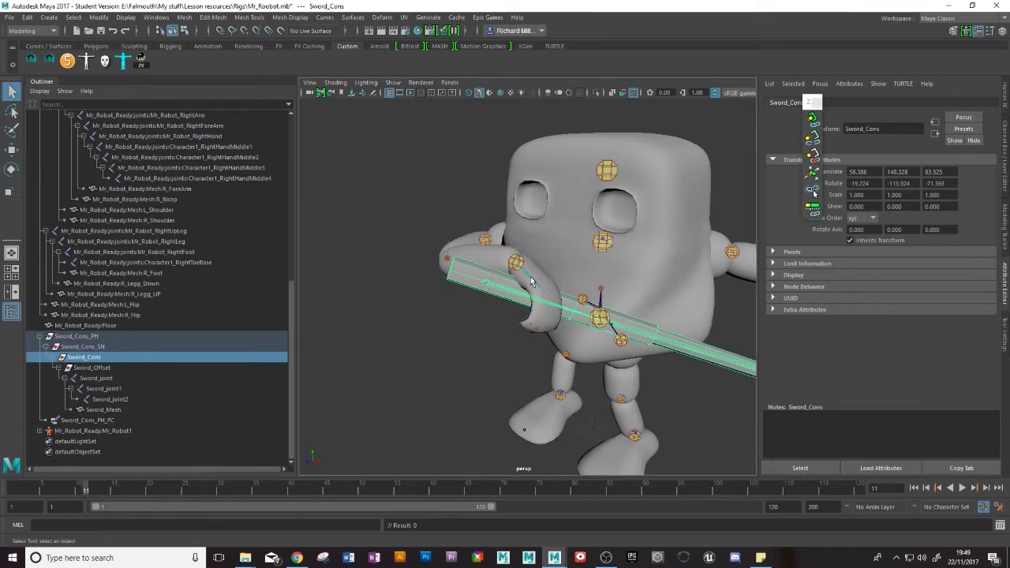
left_click(531, 282, "shift")
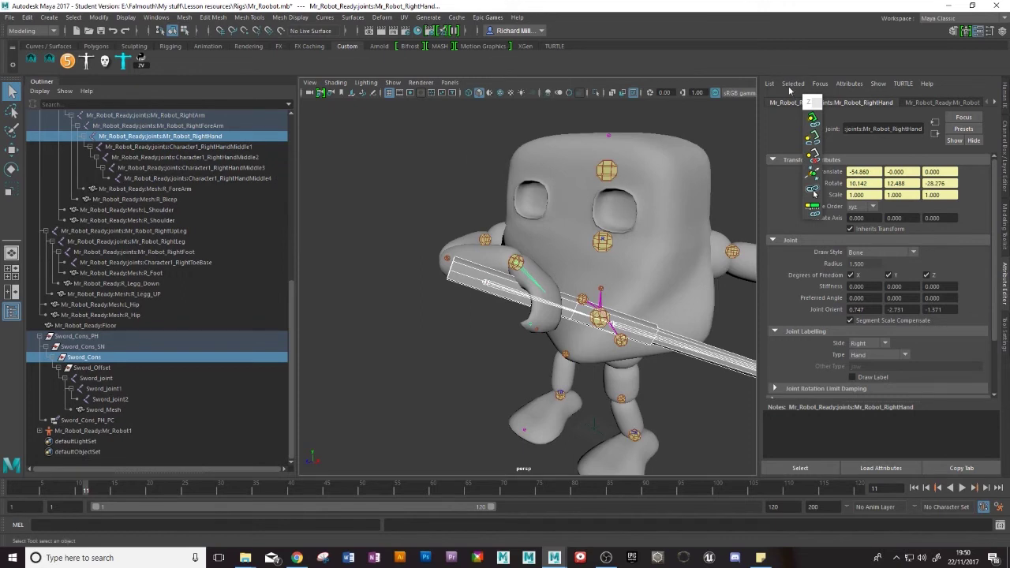
left_click_drag(808, 103, 334, 124)
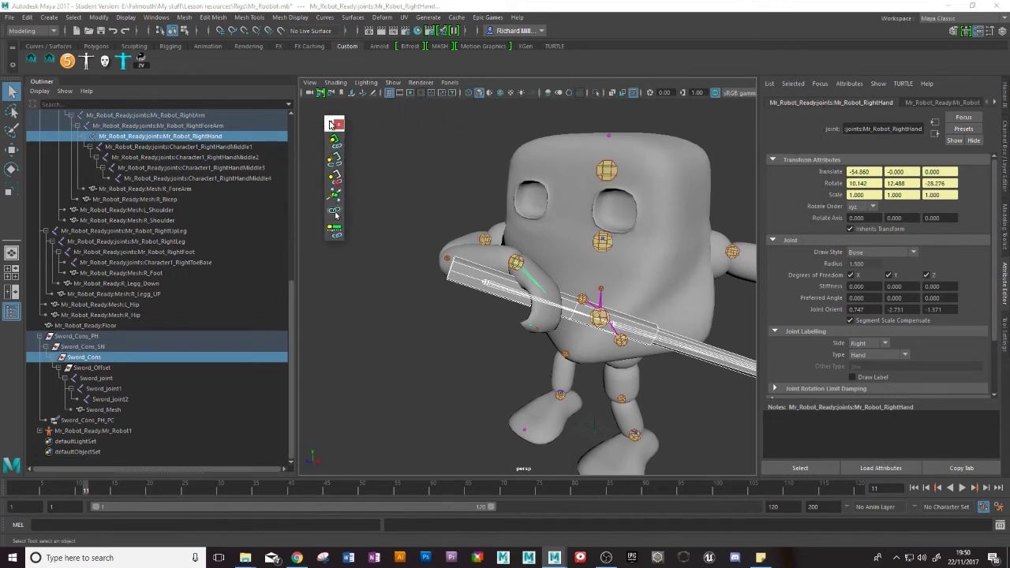
left_click(335, 141)
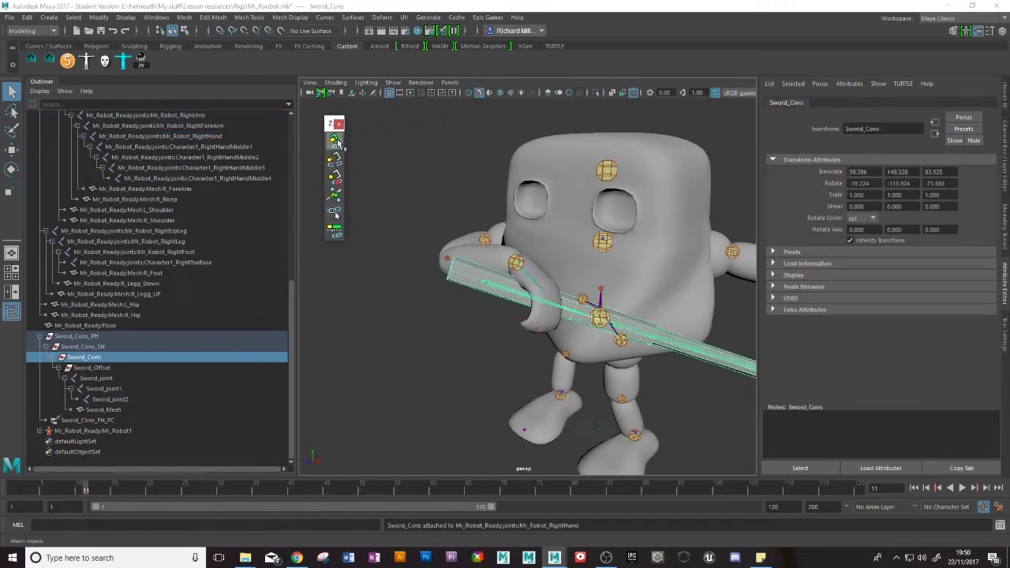
- Bring back the HumanIK controls and play the animation to check the sword's handover around frames 10 and 11
left_click(1004, 100)
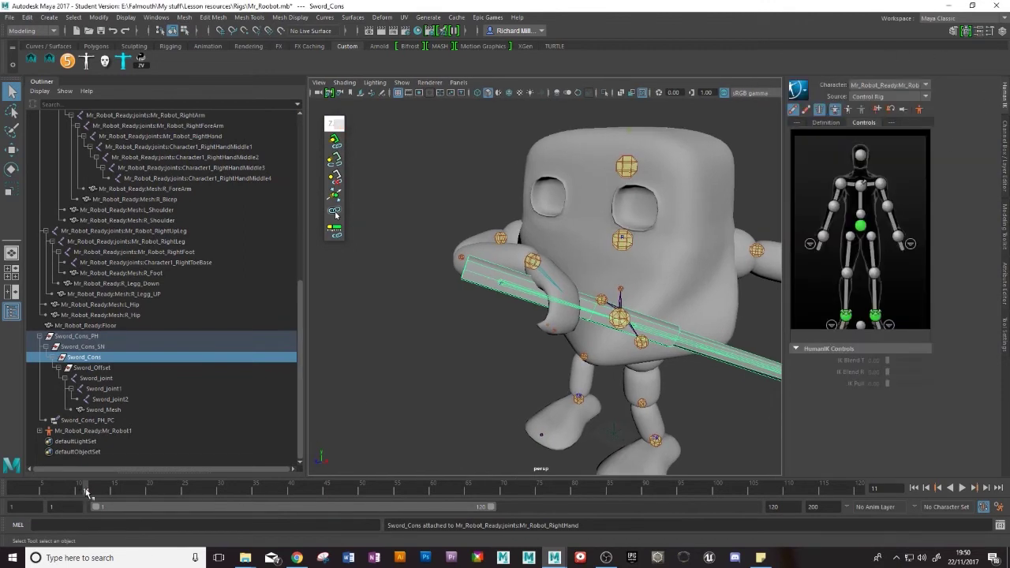
key("alt+v")
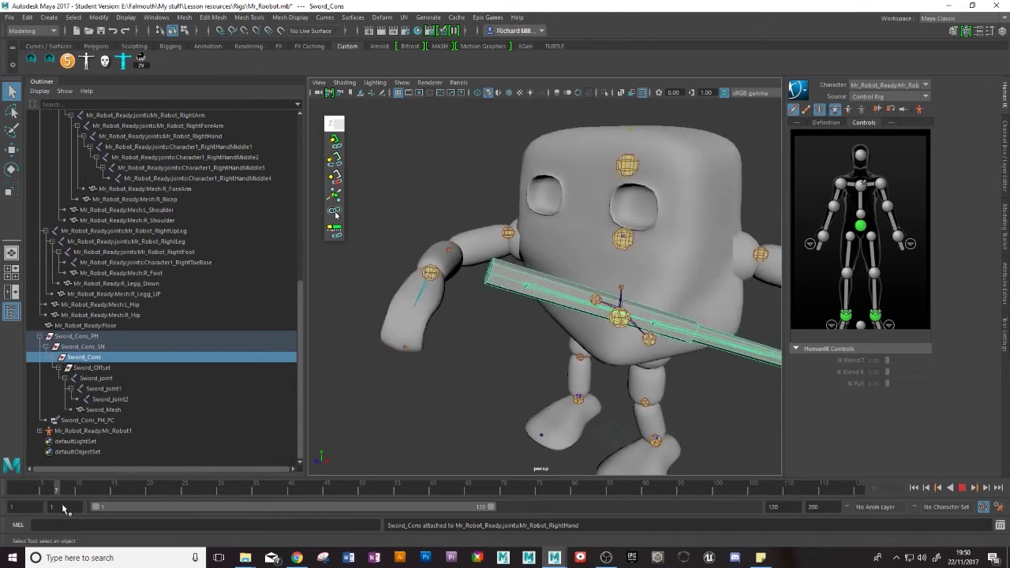
key("alt+v")
- At frame 20, move the right wrist effector away from the body and rotate it so the sword swings upward across the robot
left_click(822, 239)
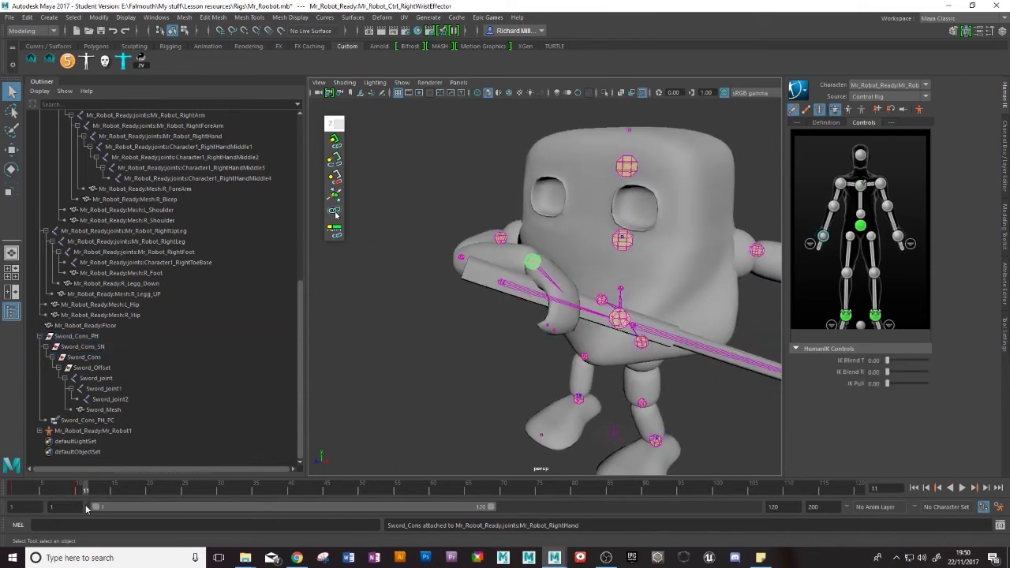
left_click_drag(87, 493, 149, 491)
left_click_drag(488, 322, 512, 270, "alt")
scroll(589, 296, "down", 4)
key("w")
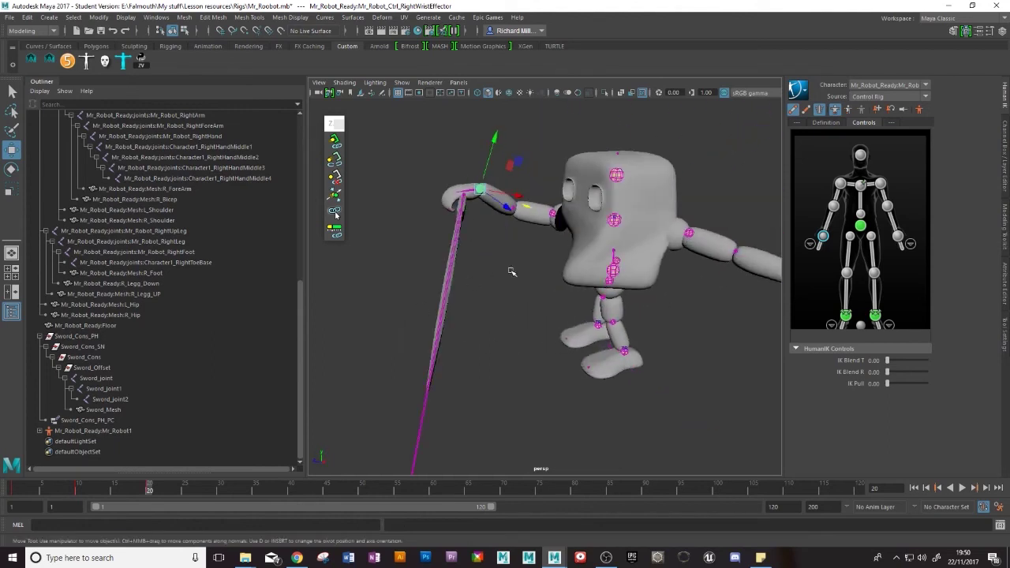
right_click_drag(512, 271, 537, 305, "alt")
left_click_drag(496, 215, 452, 288)
key("e")
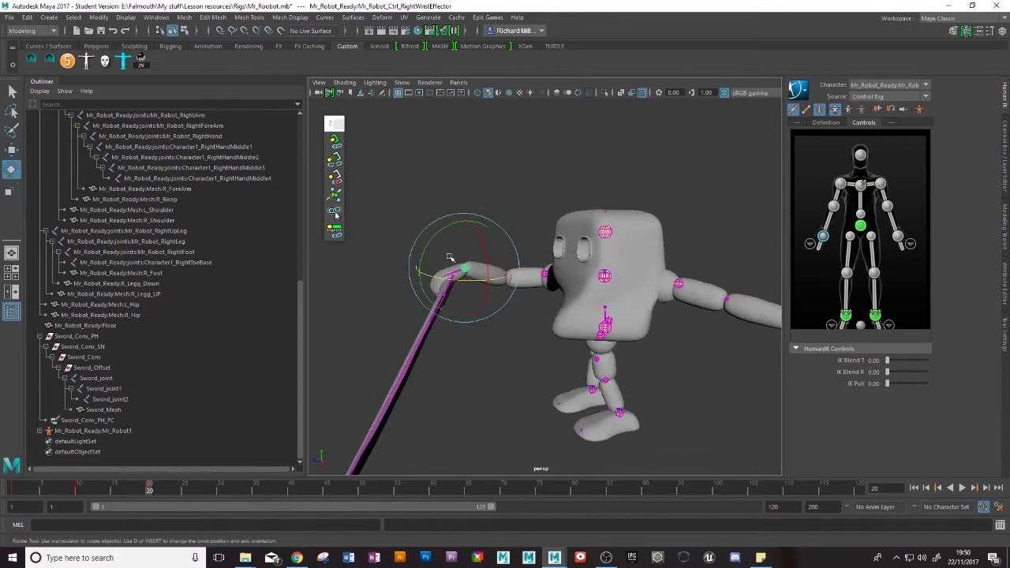
left_click_drag(439, 230, 379, 279)
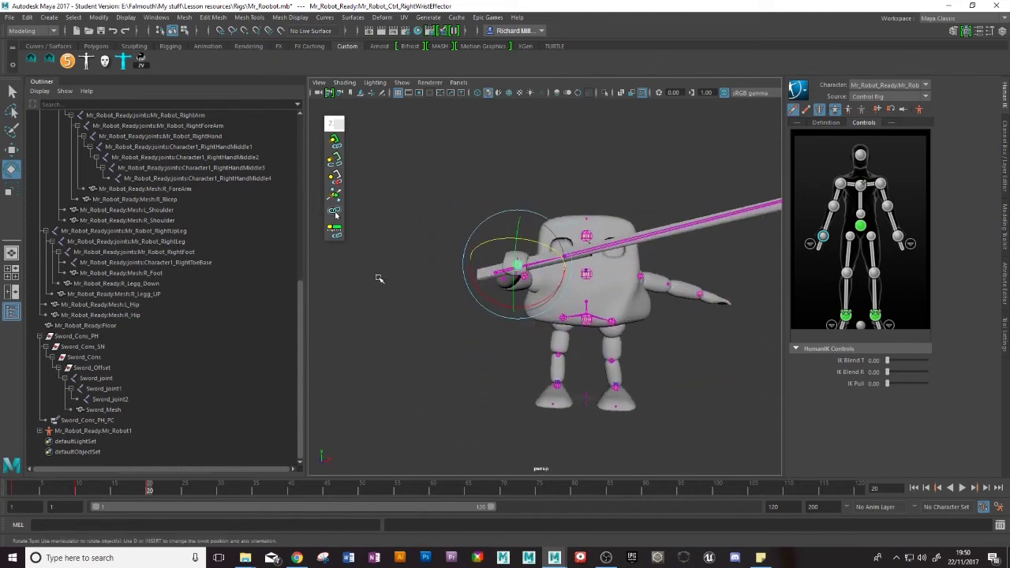
- Play and scrub the animation between frames 1 and 20 to review the sword being drawn, ending on frame 20
middle_click_drag(586, 307, 520, 295, "alt")
key("alt+v")
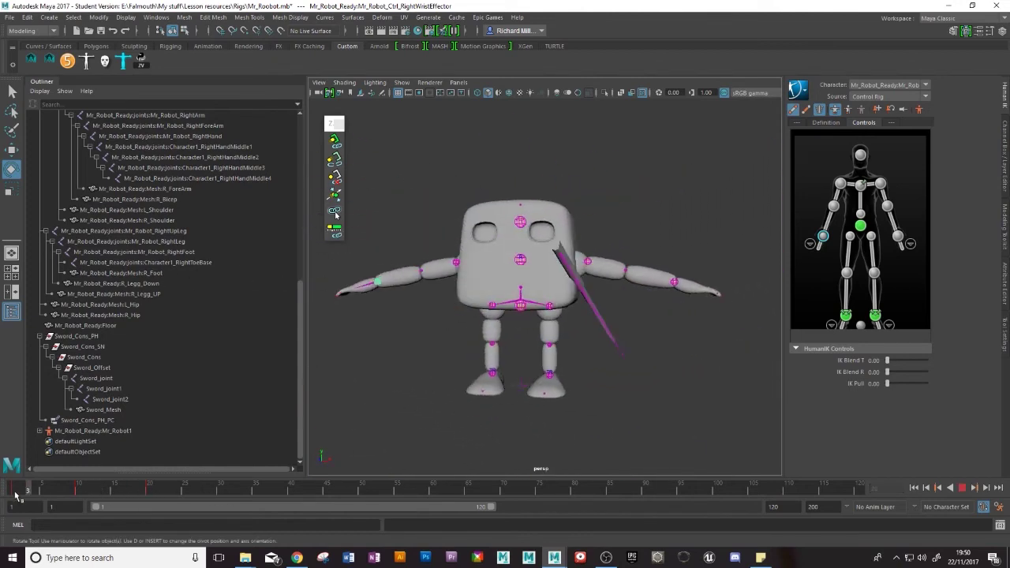
left_click_drag(106, 497, 72, 505)
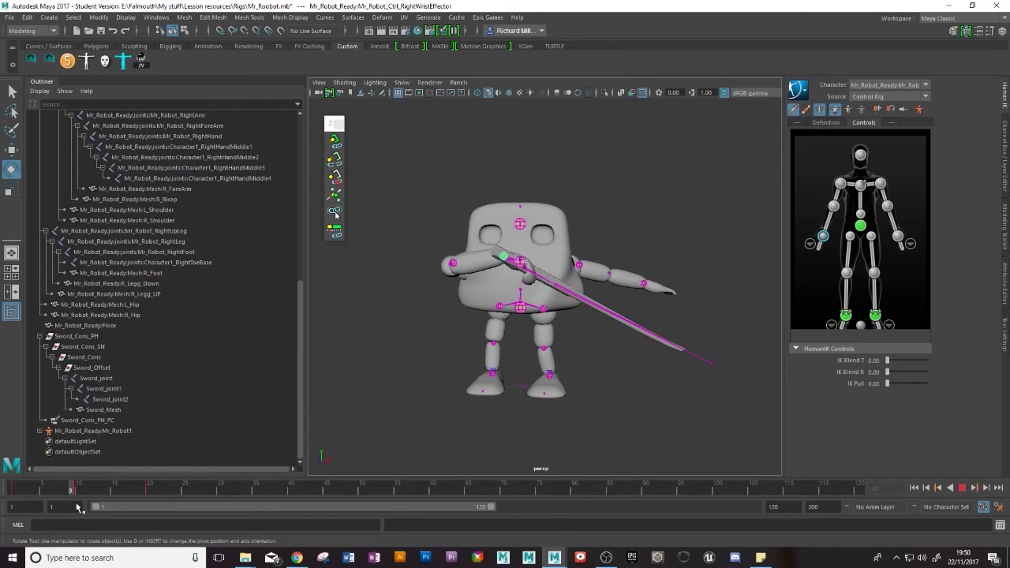
left_click_drag(78, 508, 149, 490)
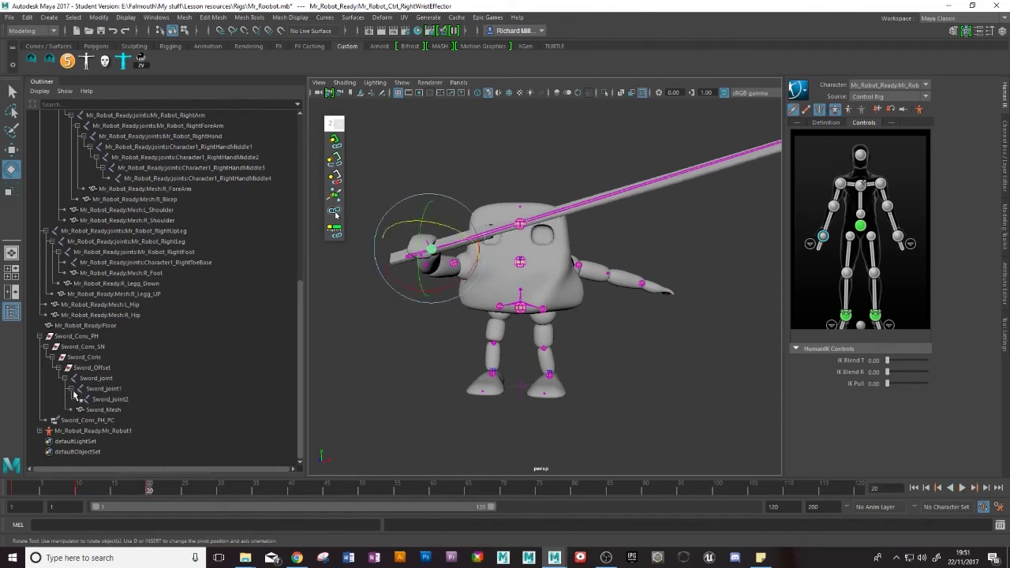
- Examine the sword's group hierarchy by selecting Sword_Cons, Sword_Offset, Sword_Cons_SN and Sword_Cons_PH in turn
left_click(89, 356)
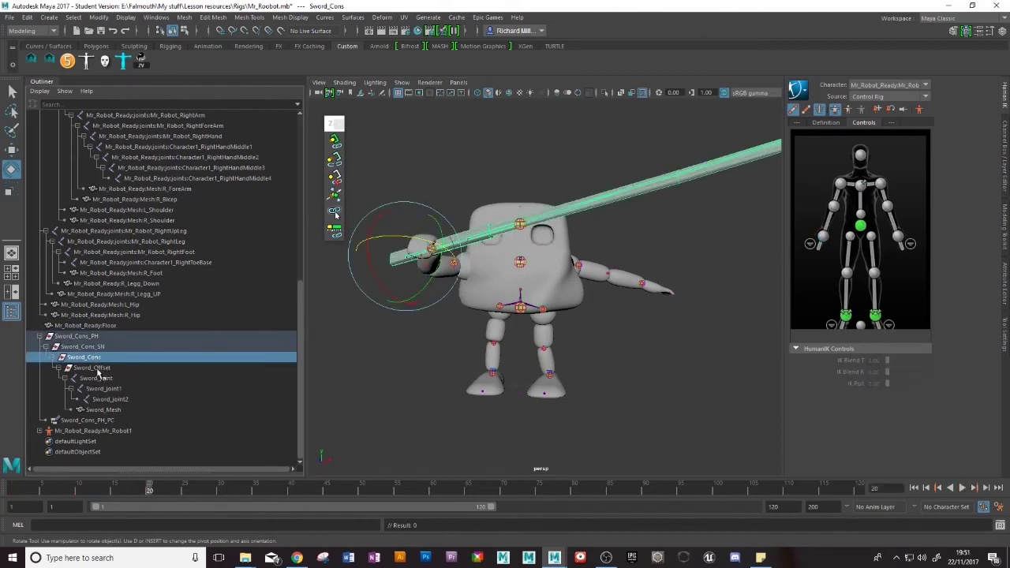
left_click(94, 367)
left_click(92, 350)
left_click(93, 357)
left_click(91, 348)
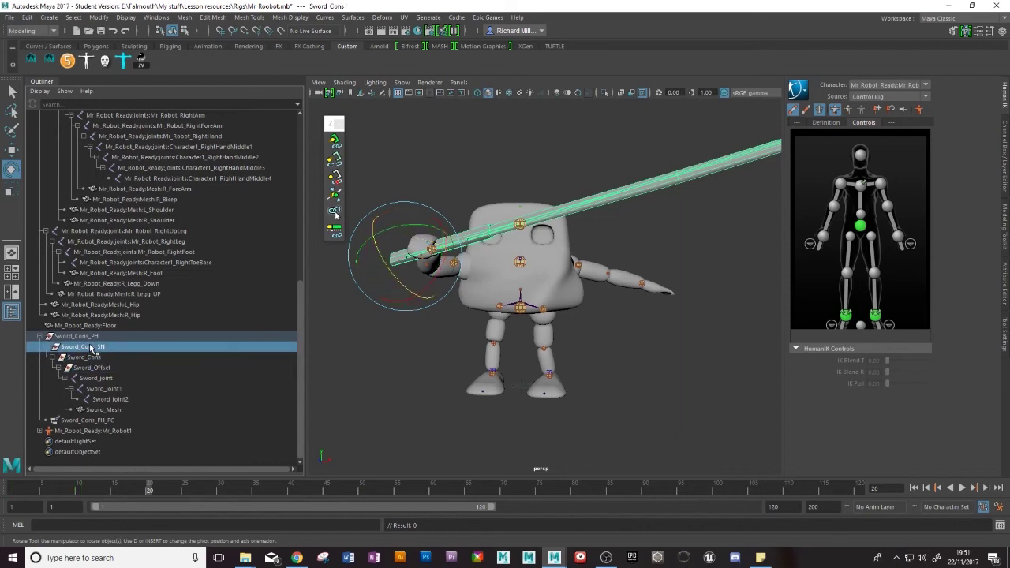
left_click(84, 336)
left_click(88, 347)
- Select the constraint and snap group of Sword_Cons with ZV Parent Master and scrub from frame 20 back to frame 1
left_click(88, 357)
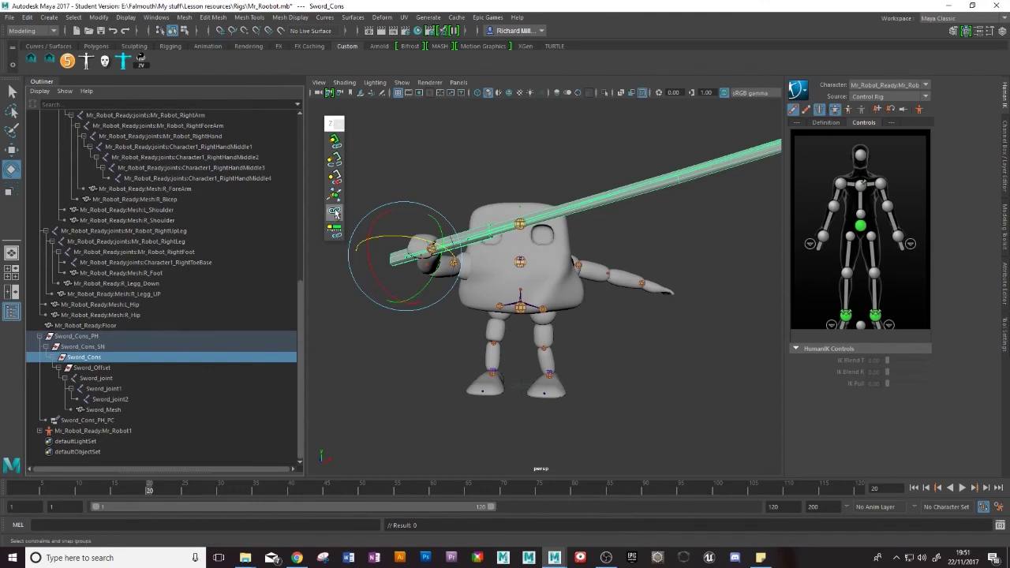
left_click(336, 213)
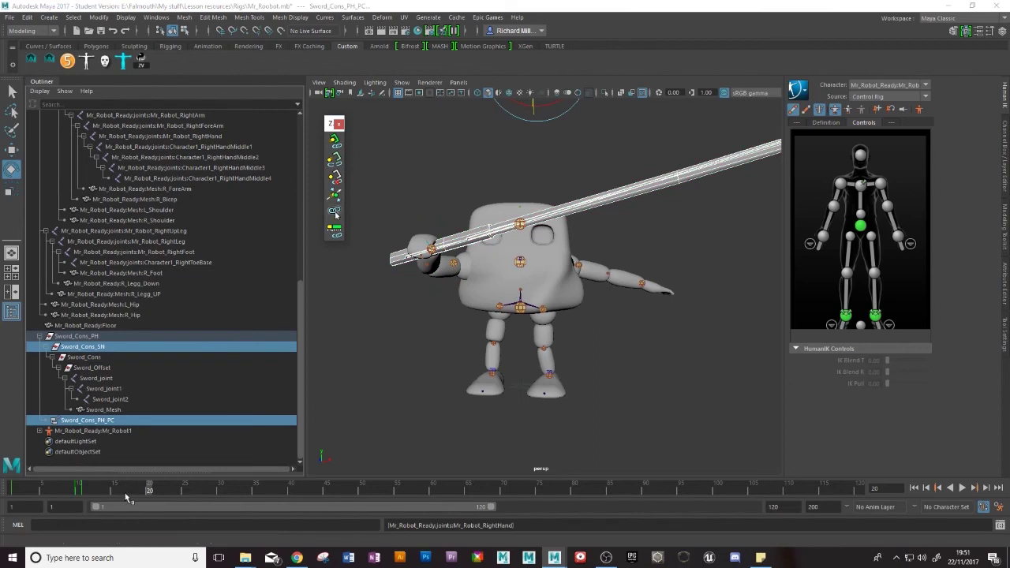
mouse_move(146, 484)
left_mouse_down()
mouse_move(2, 495)
mouse_move(143, 504)
mouse_move(48, 506)
mouse_move(119, 505)
mouse_move(2, 490)
left_mouse_up()
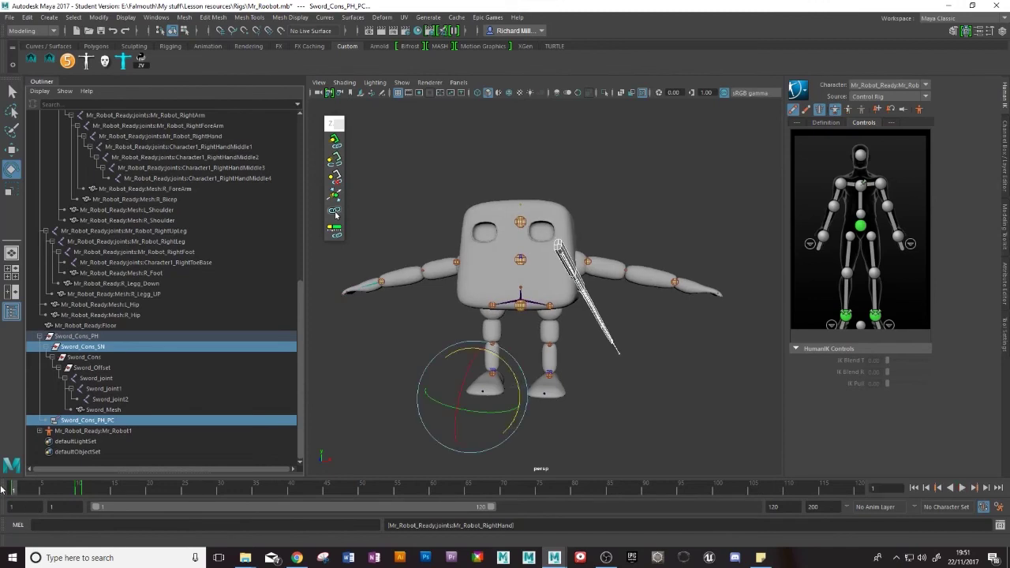